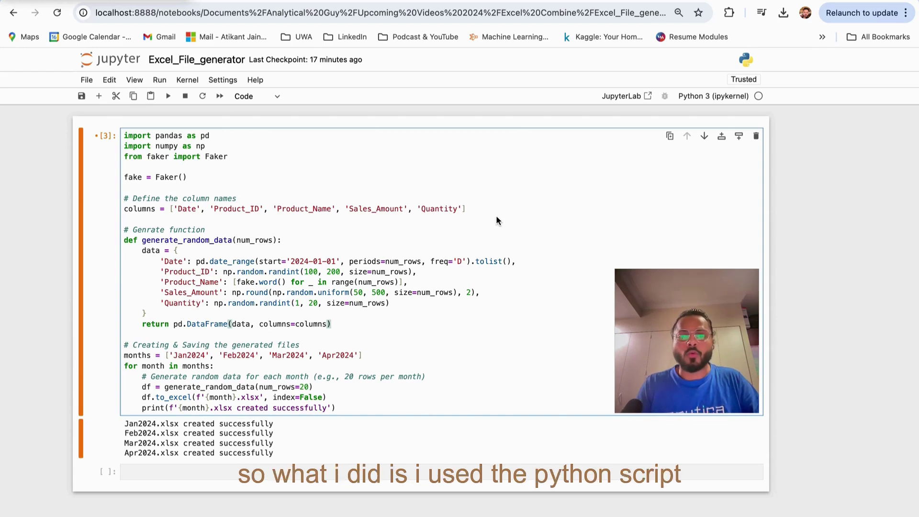
drag(125, 136, 306, 401)
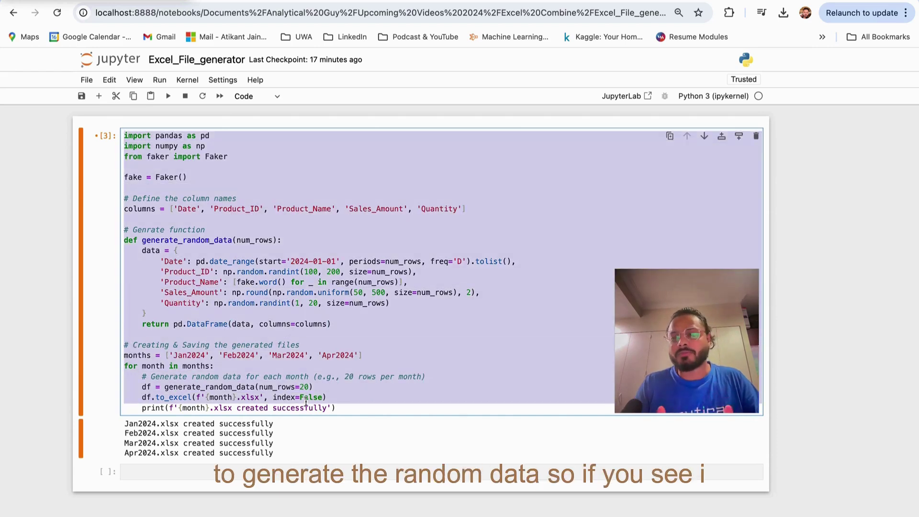
click(189, 152)
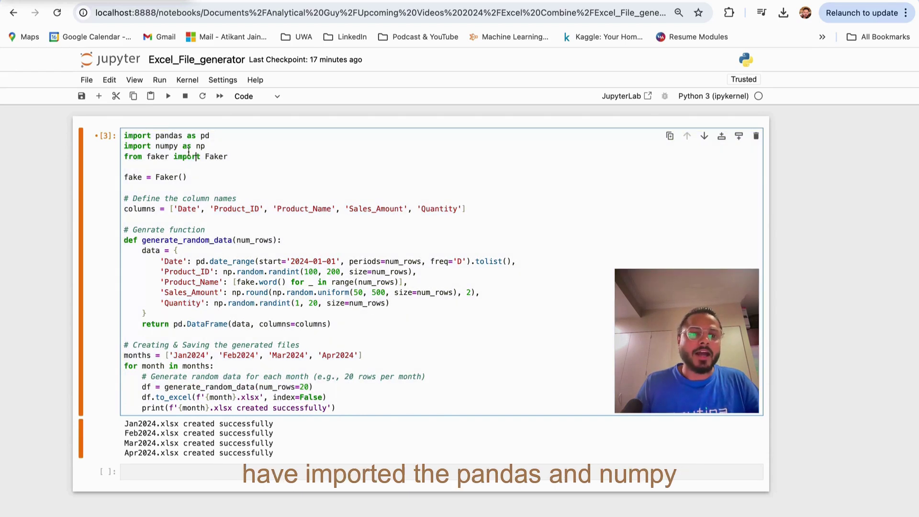
double_click(168, 136)
double_click(169, 147)
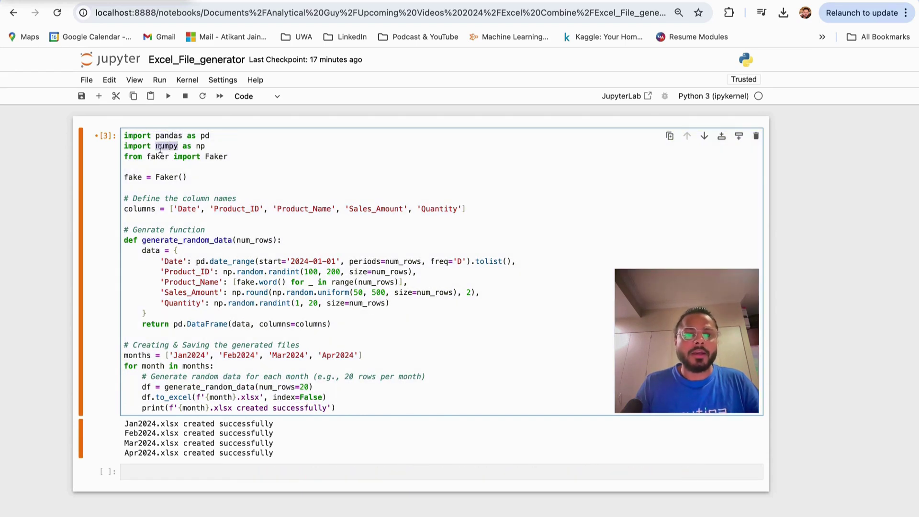
double_click(158, 157)
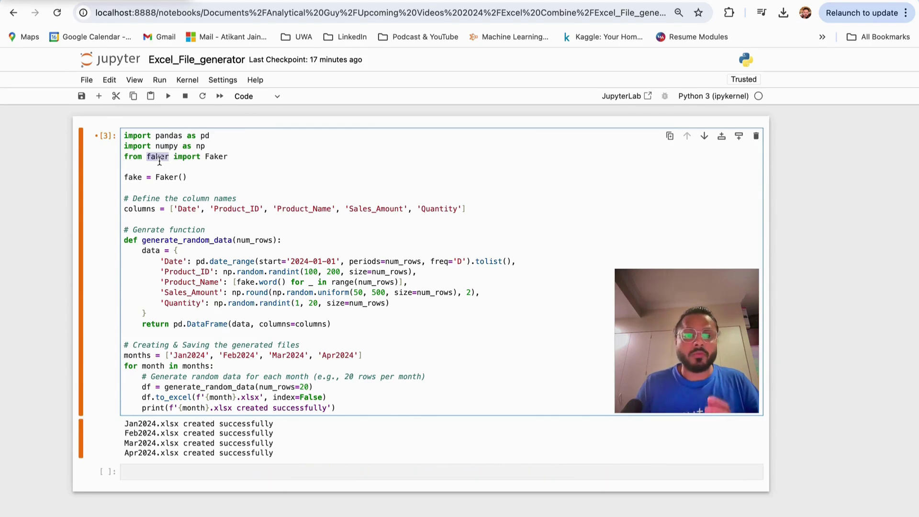
drag(178, 209, 450, 210)
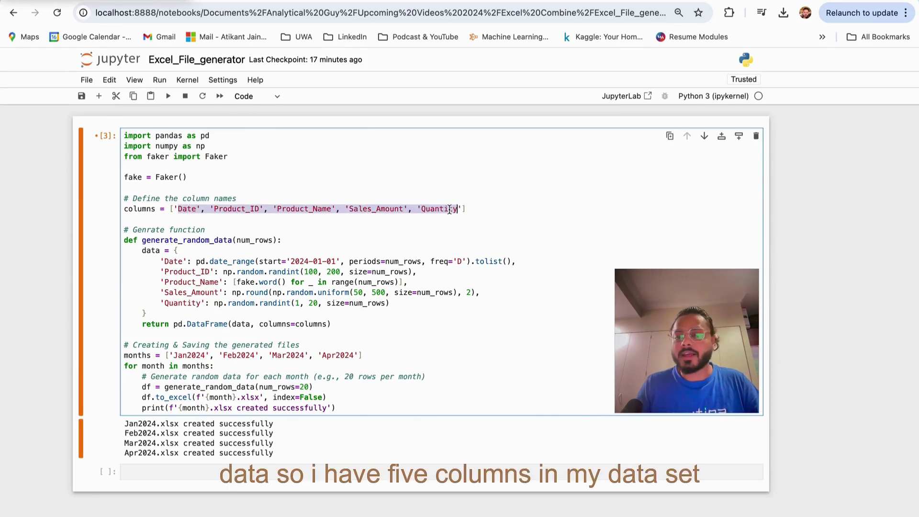
click(248, 212)
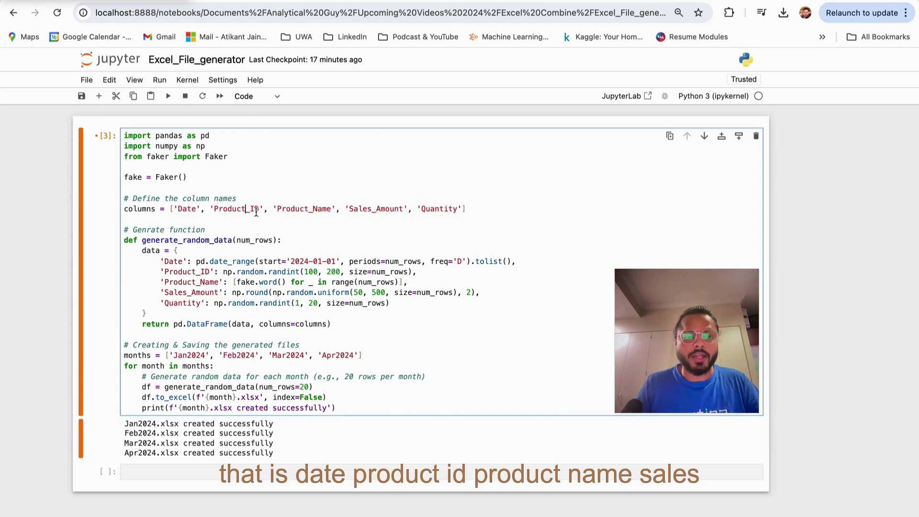
double_click(373, 210)
double_click(438, 209)
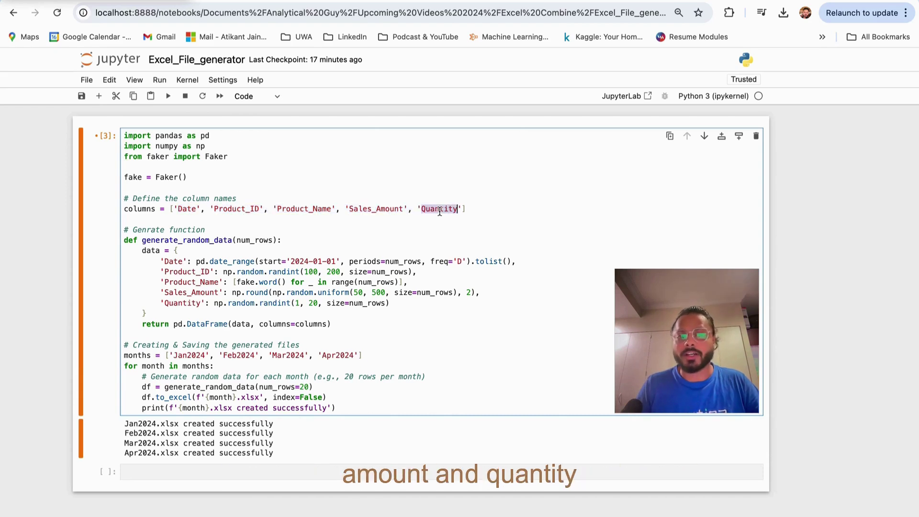
double_click(148, 240)
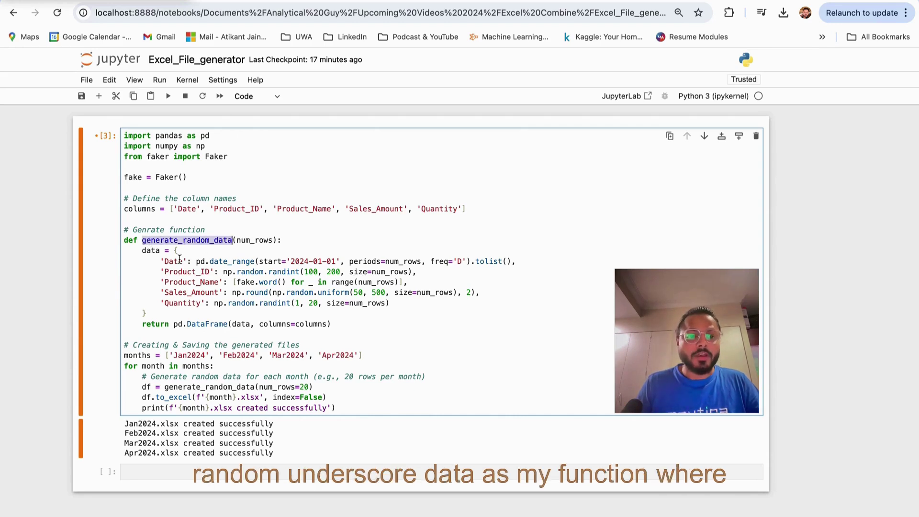
drag(143, 251, 155, 314)
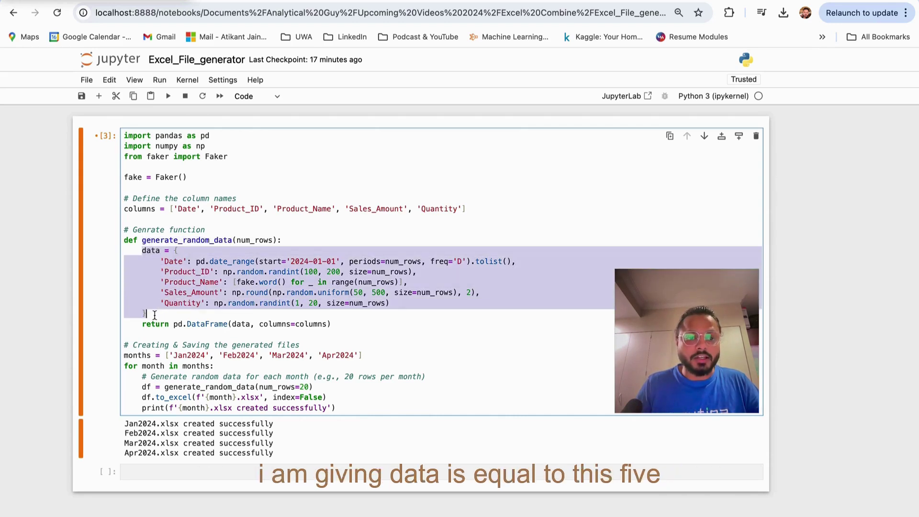
double_click(174, 261)
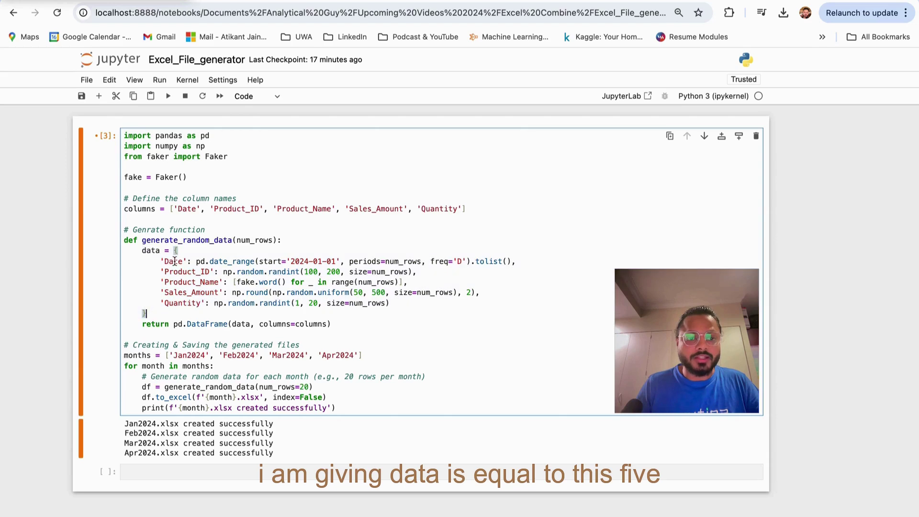
double_click(232, 262)
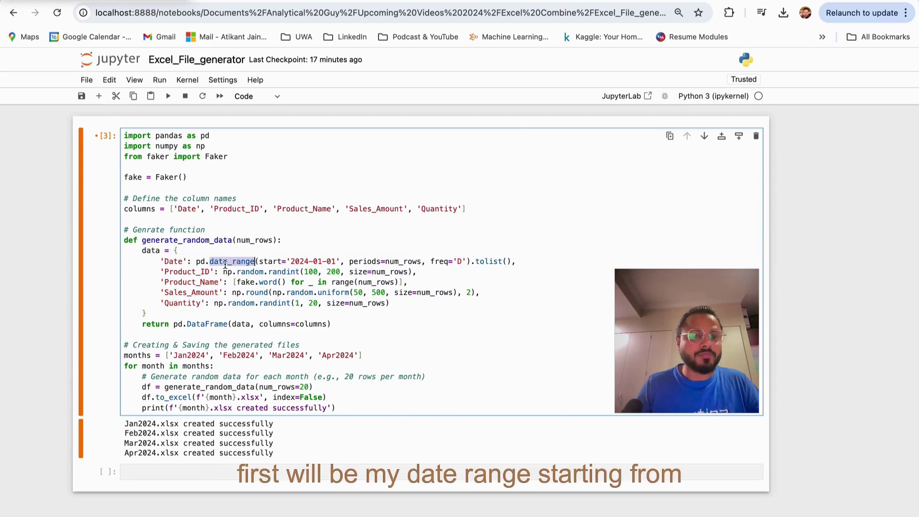
click(224, 263)
double_click(225, 264)
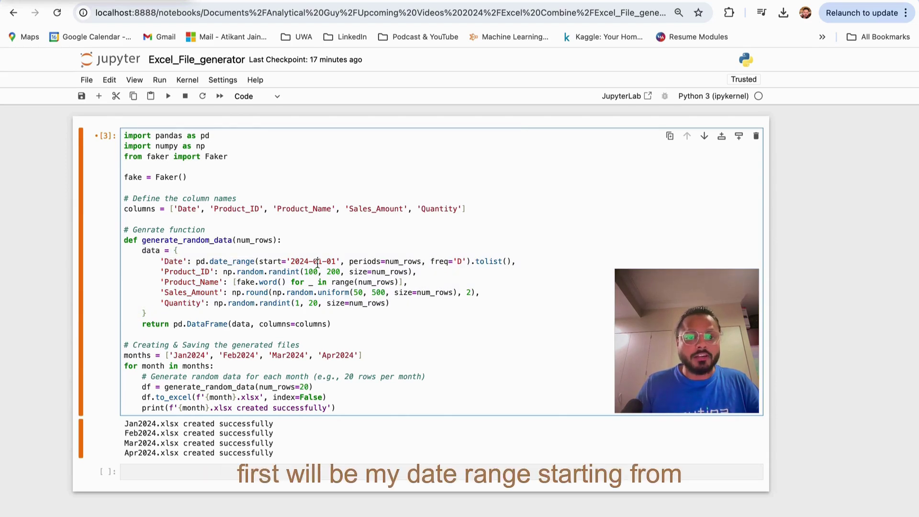
triple_click(316, 264)
click(405, 264)
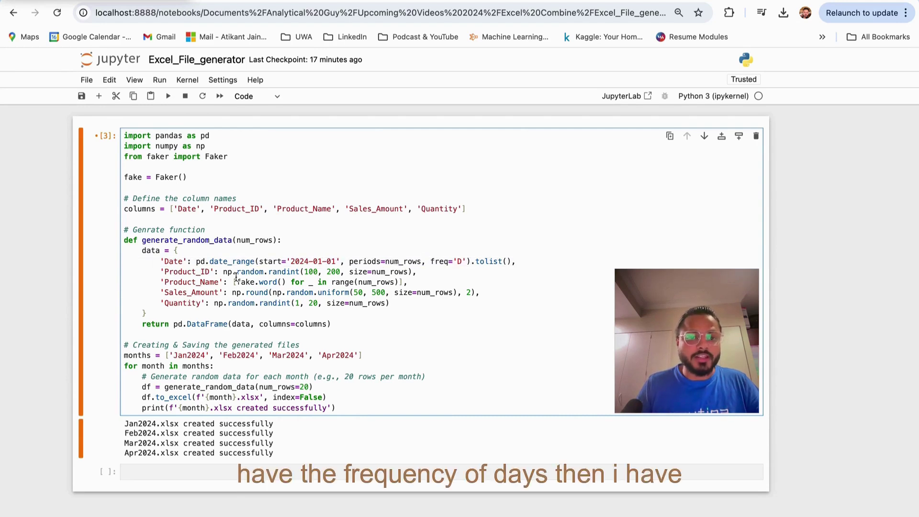
double_click(282, 273)
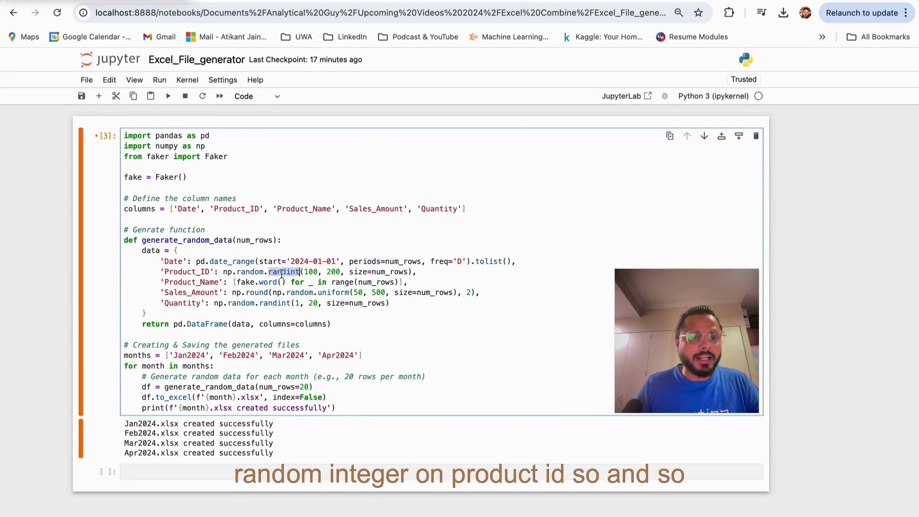
double_click(195, 272)
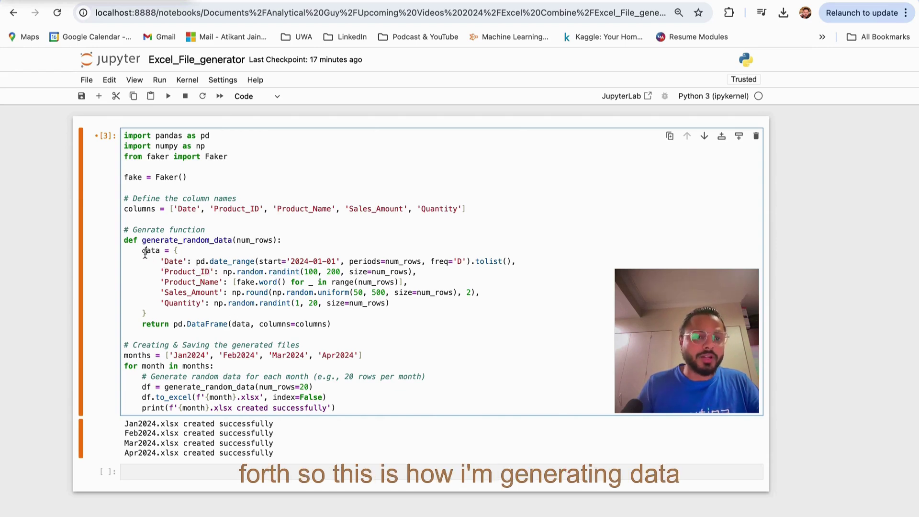
drag(181, 250, 147, 314)
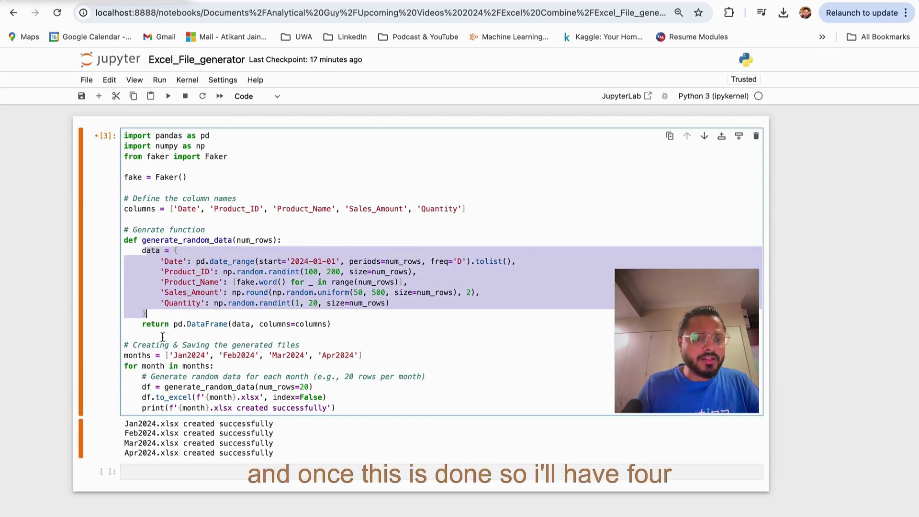
Highlight the months list, then the for keyword and the month loop variable, in the script
double_click(137, 357)
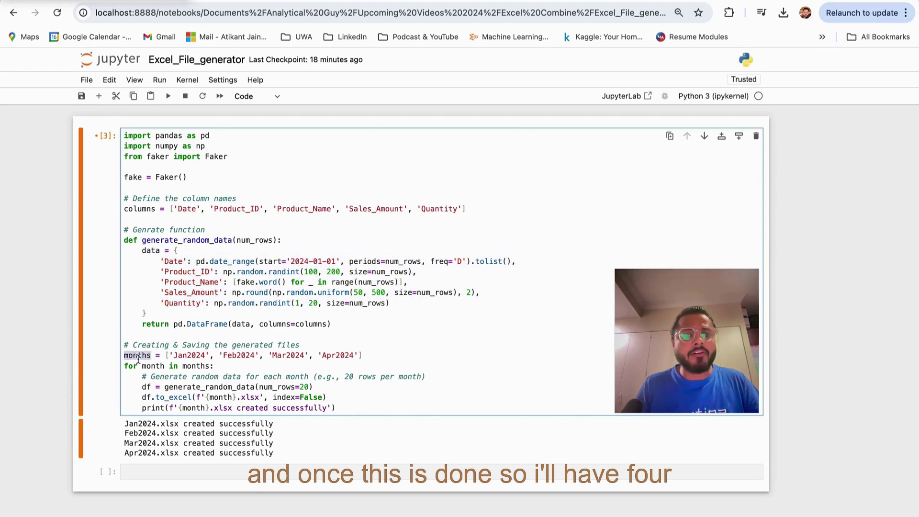
click(182, 356)
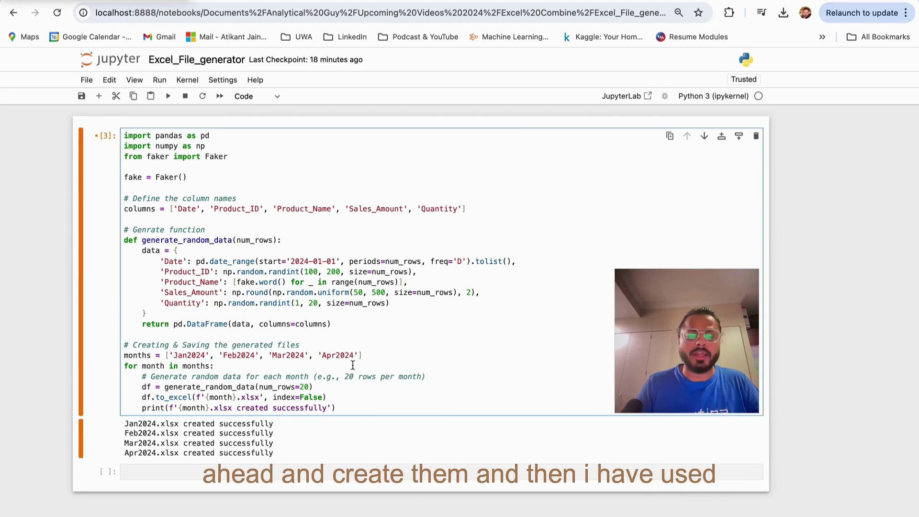
double_click(130, 365)
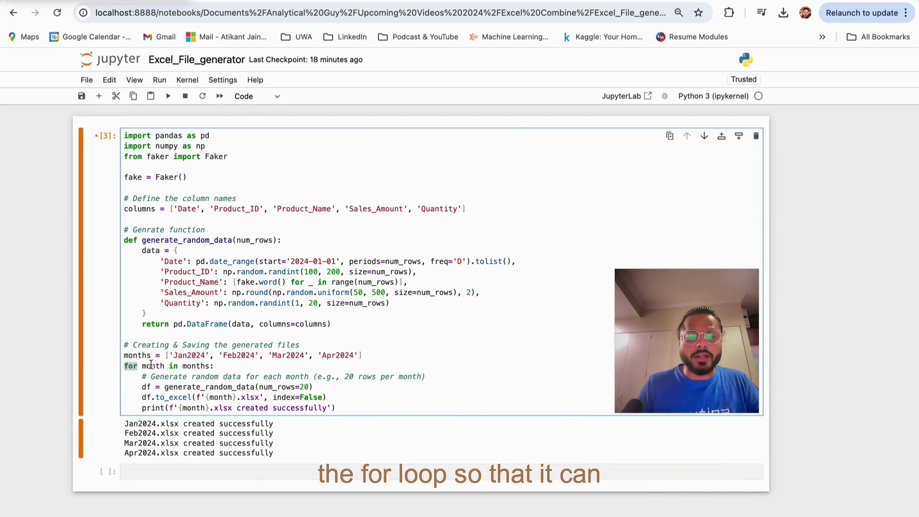
double_click(153, 366)
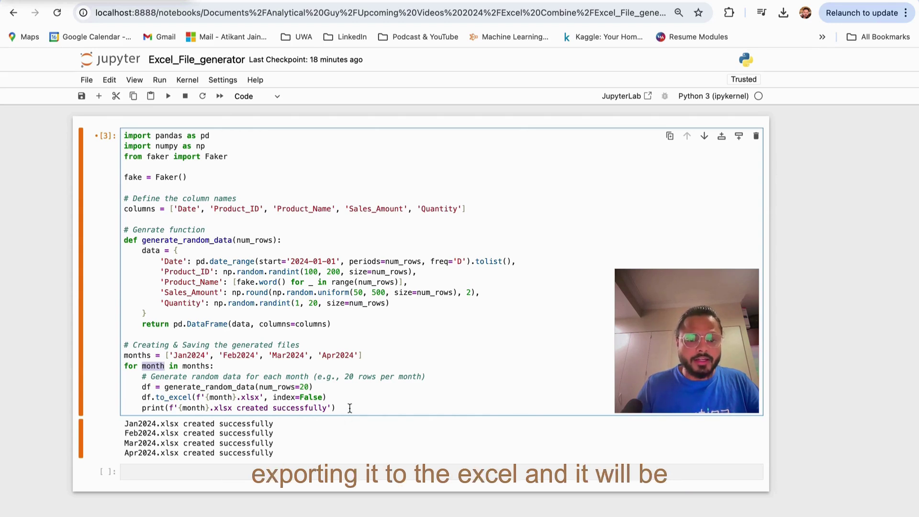
Highlight the full script from the numpy import to the print line and activate the empty cell below
drag(337, 407, 112, 142)
click(215, 245)
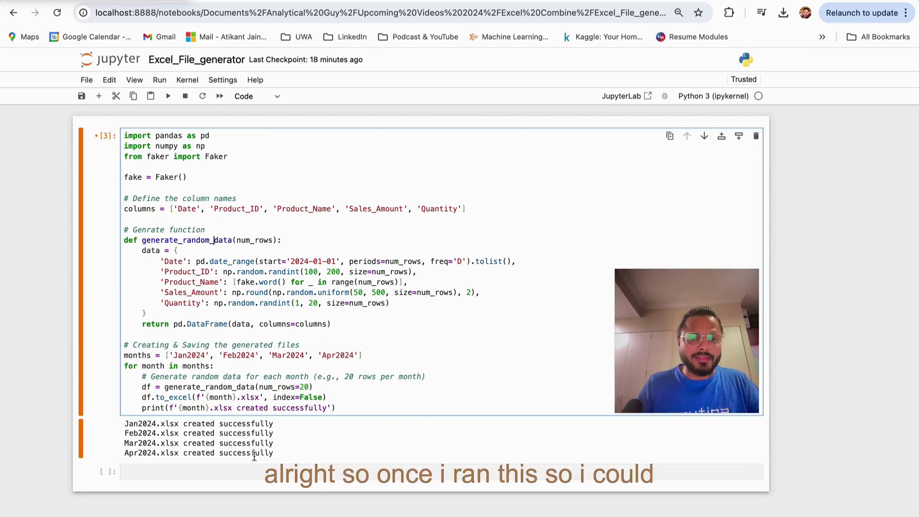
scroll(127, 427, down, 1)
click(126, 423)
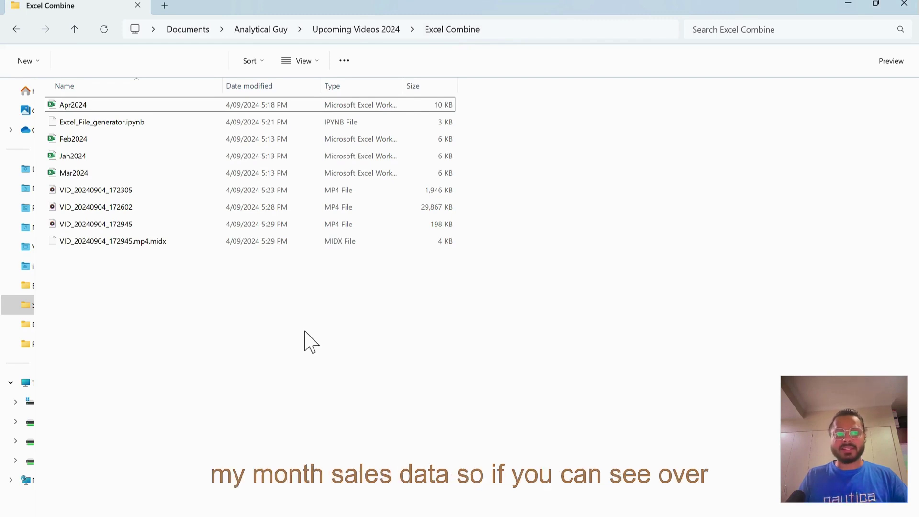
click(82, 108)
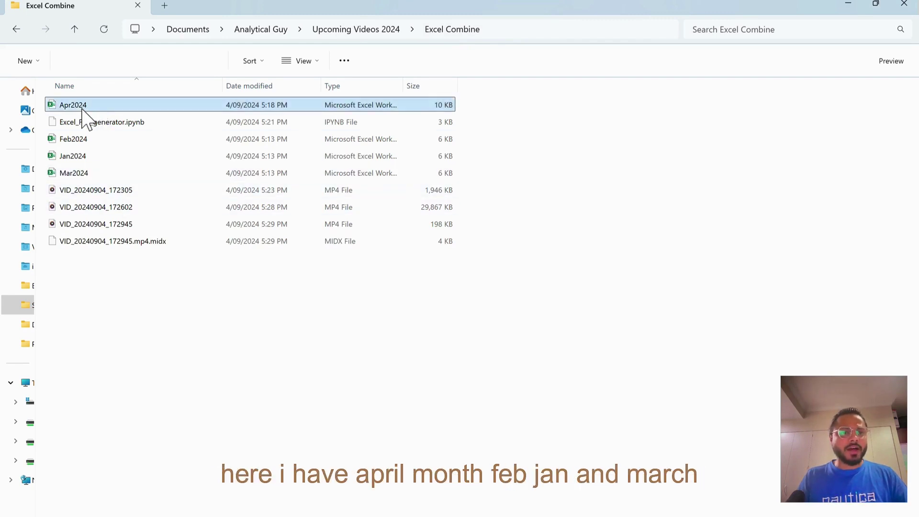
click(82, 140)
click(83, 156)
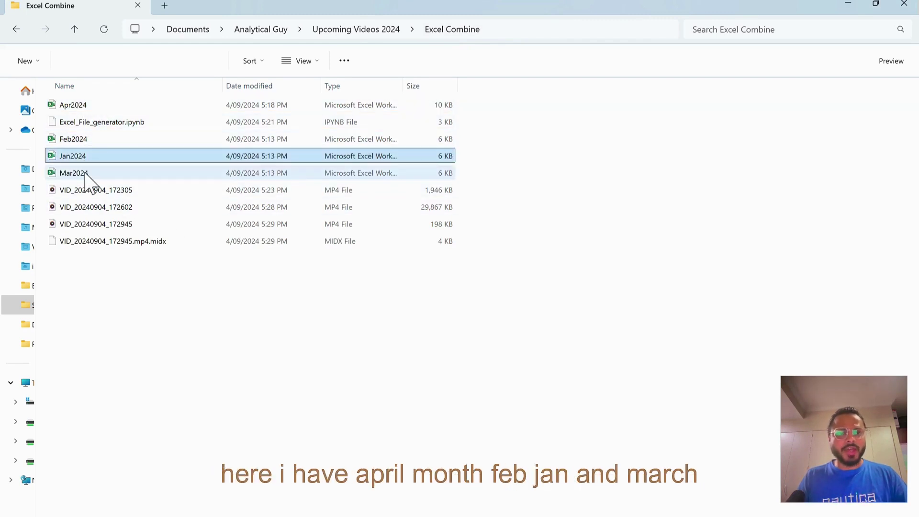
click(82, 105)
click(82, 173)
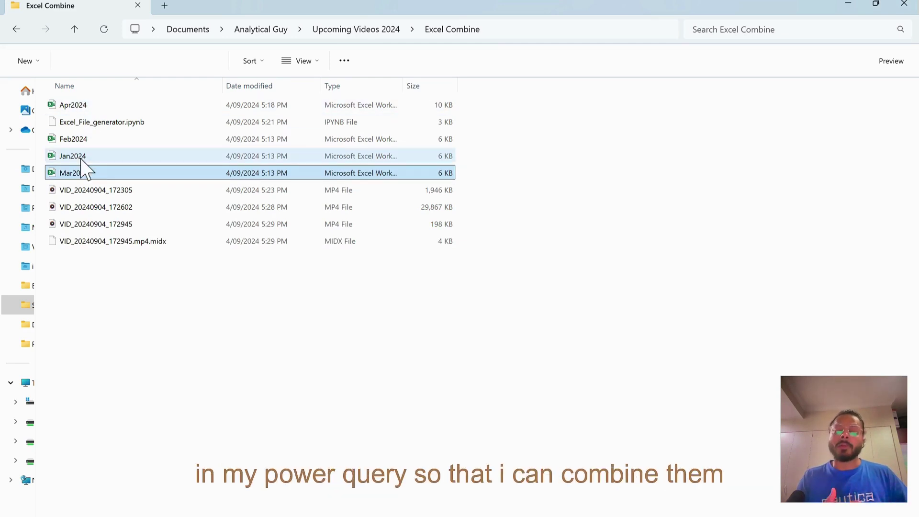
click(109, 123)
click(111, 190)
click(111, 223)
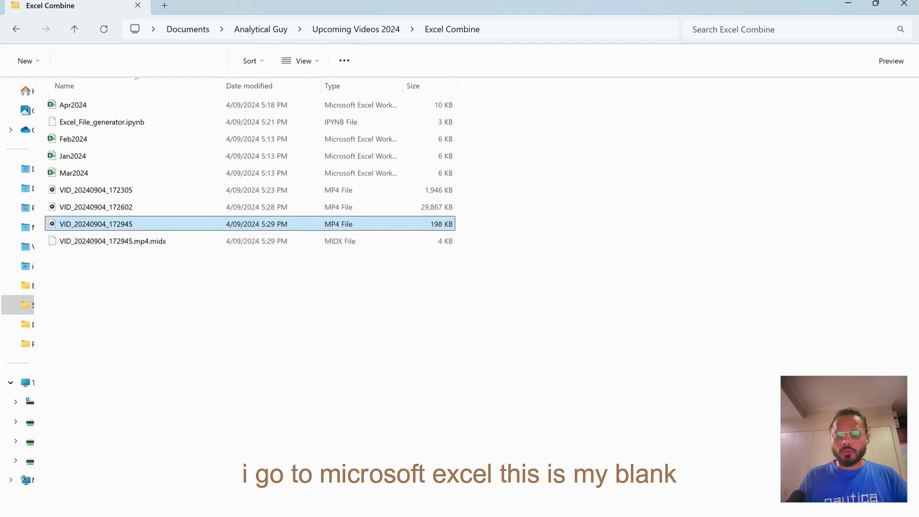
In the blank workbook, import data from the Excel Combine folder through Get Data > From File > From Folder
key(alt+Tab)
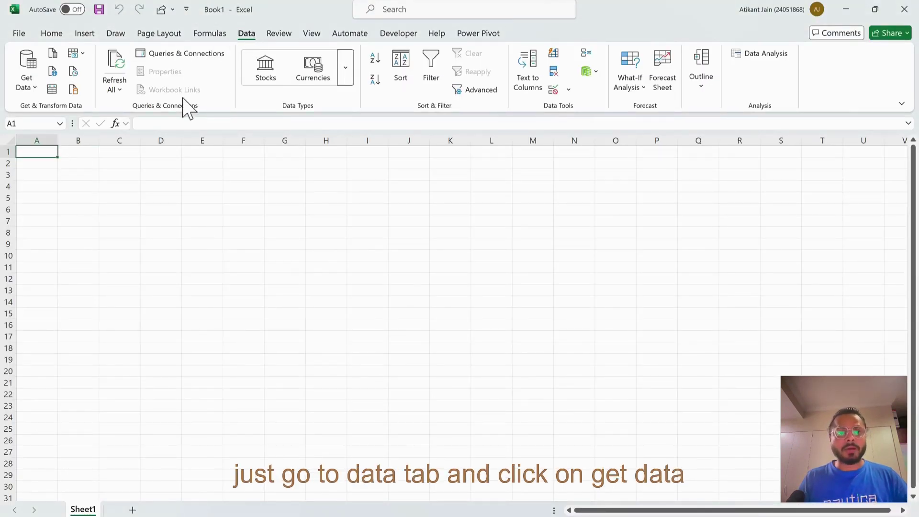
click(32, 90)
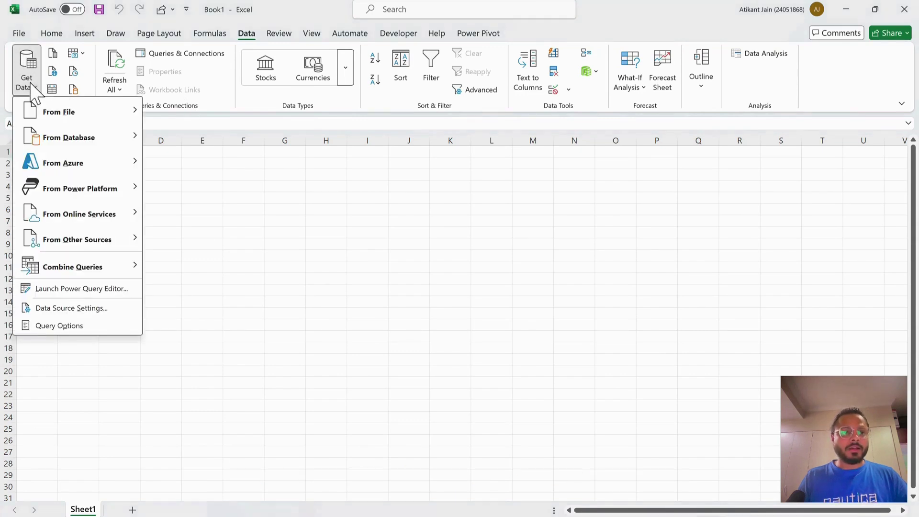
mouse_move(77, 117)
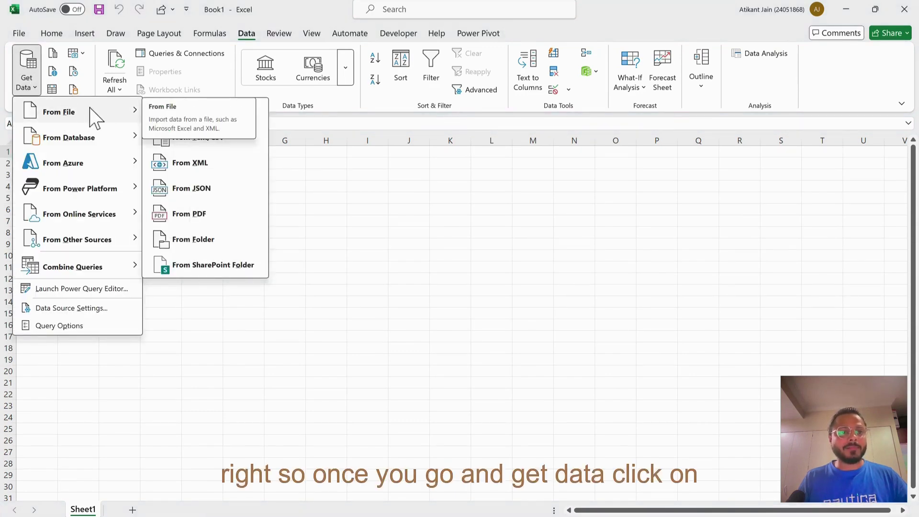
click(200, 242)
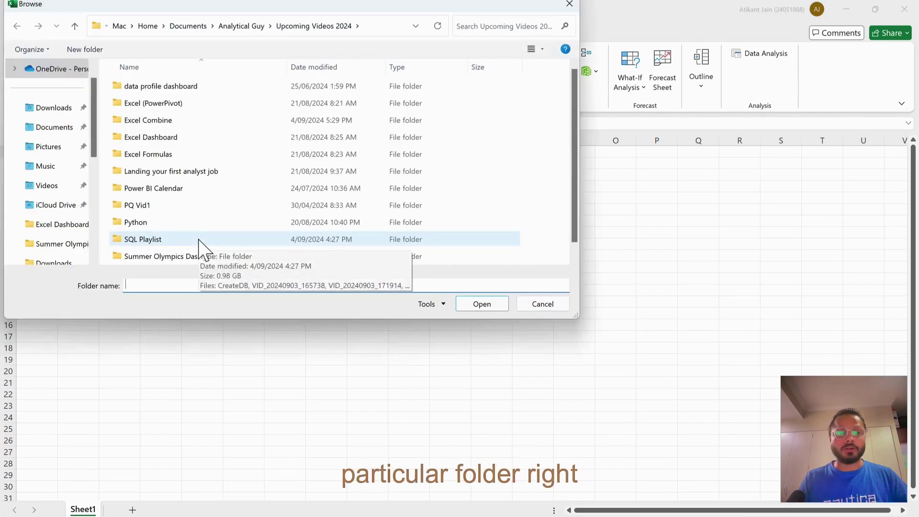
click(146, 122)
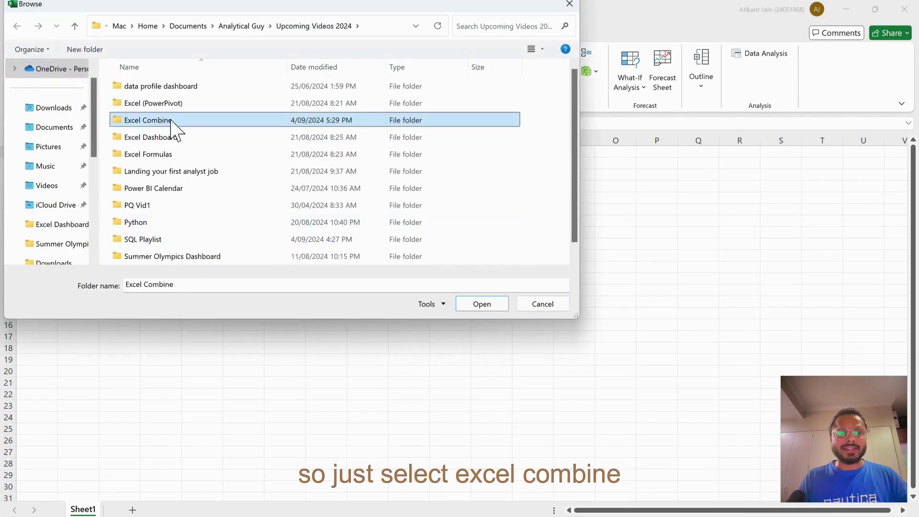
click(482, 305)
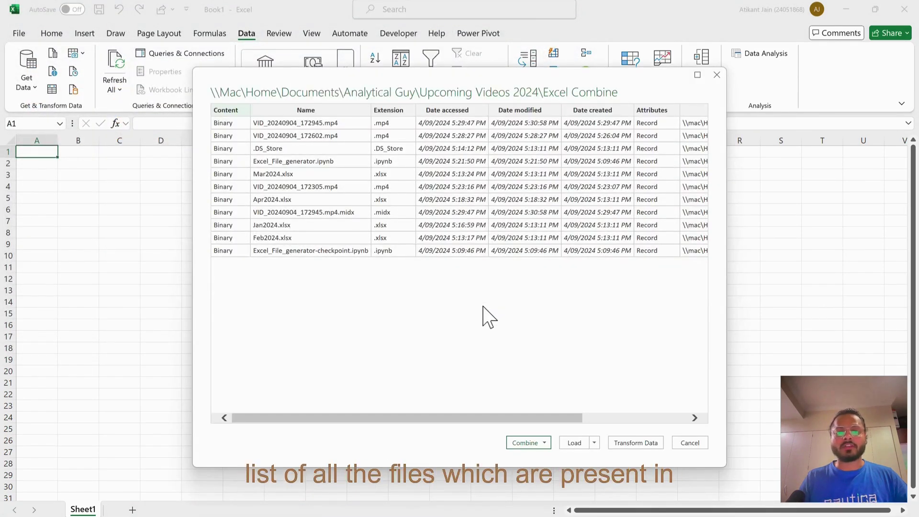
Move the folder file preview aside and send the Excel Combine file list to Transform Data
drag(328, 82, 275, 84)
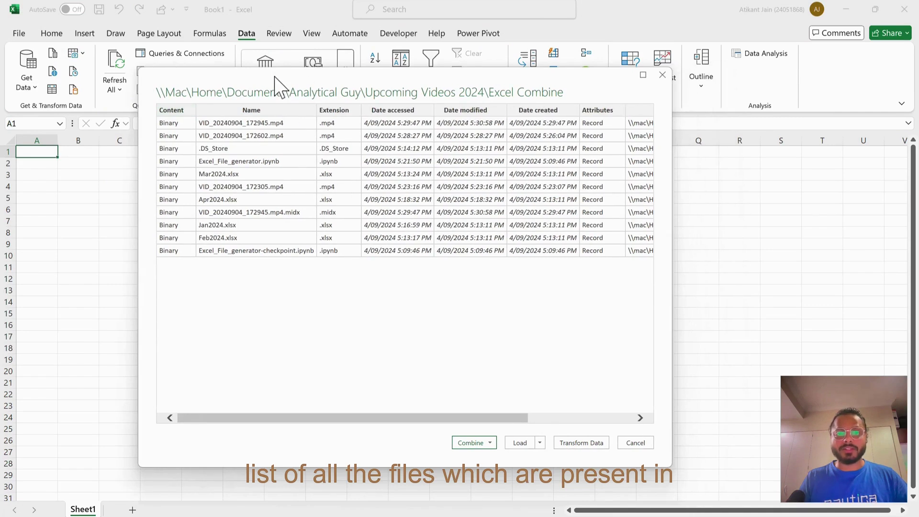
click(585, 443)
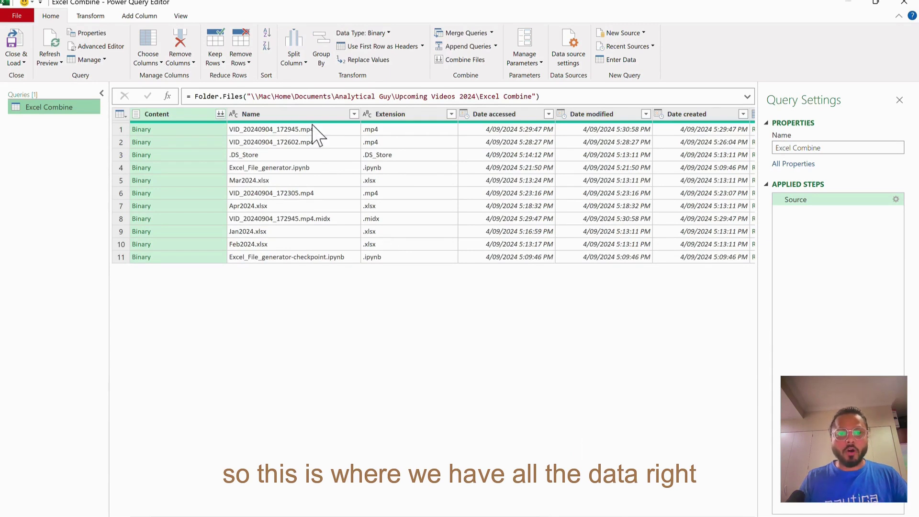
Filter the Extension column to only .xlsx, leaving the Jan2024–Apr2024 workbooks
click(450, 114)
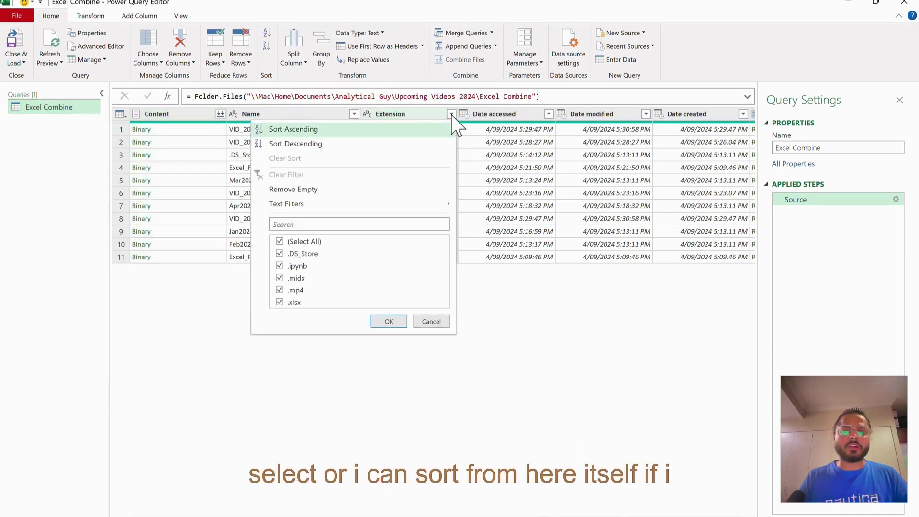
click(314, 241)
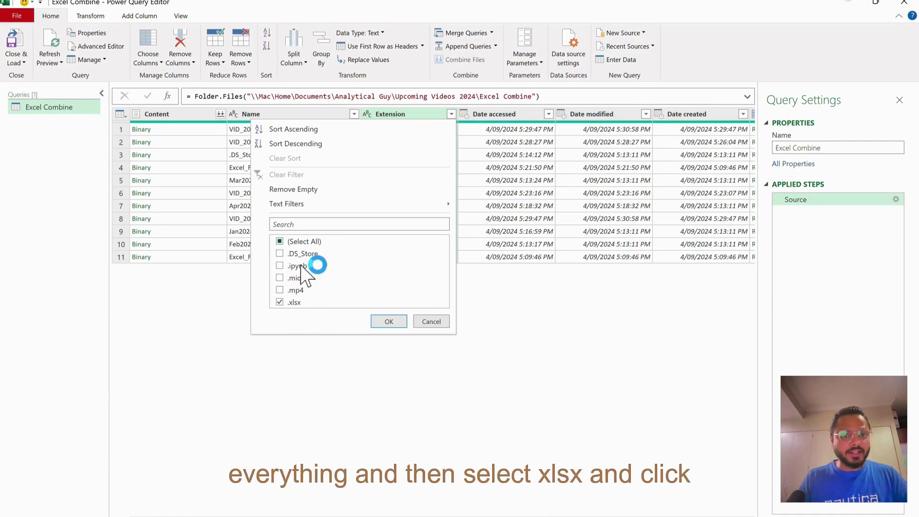
click(387, 321)
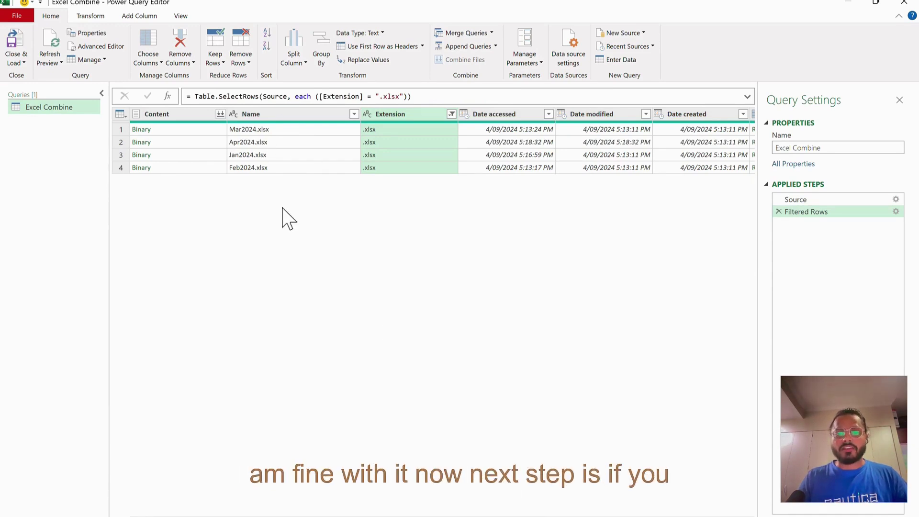
Combine the Content column's files using Sheet1 from every workbook
click(220, 115)
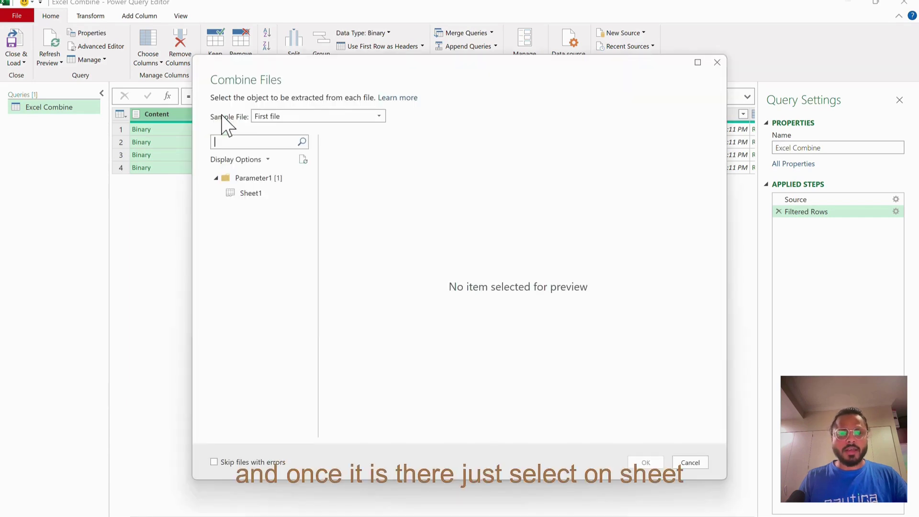
click(258, 194)
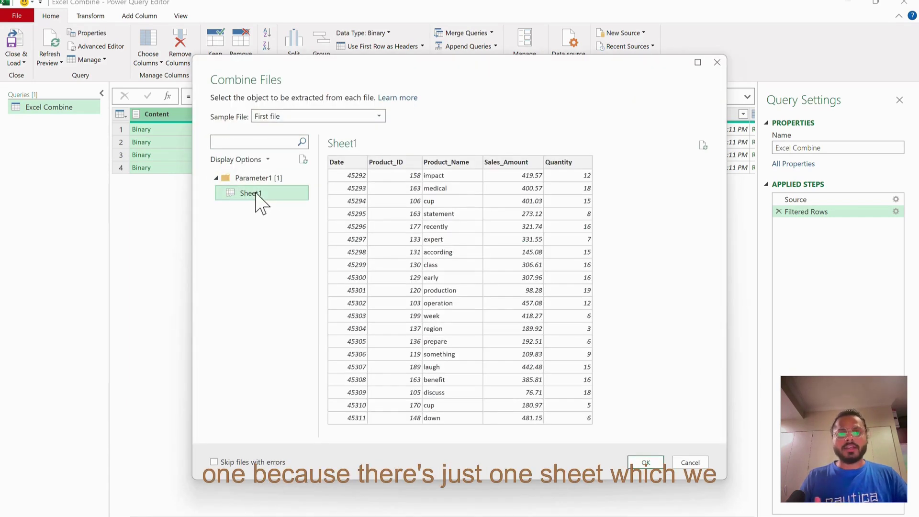
click(645, 462)
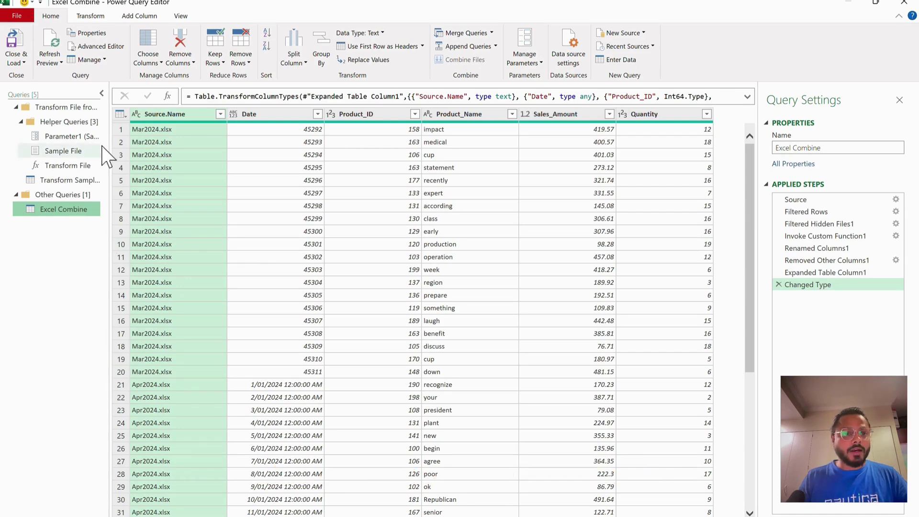
Widen the Queries pane and inspect Transform Sample File and Parameter1, keeping Sample File as its value
drag(109, 148, 151, 143)
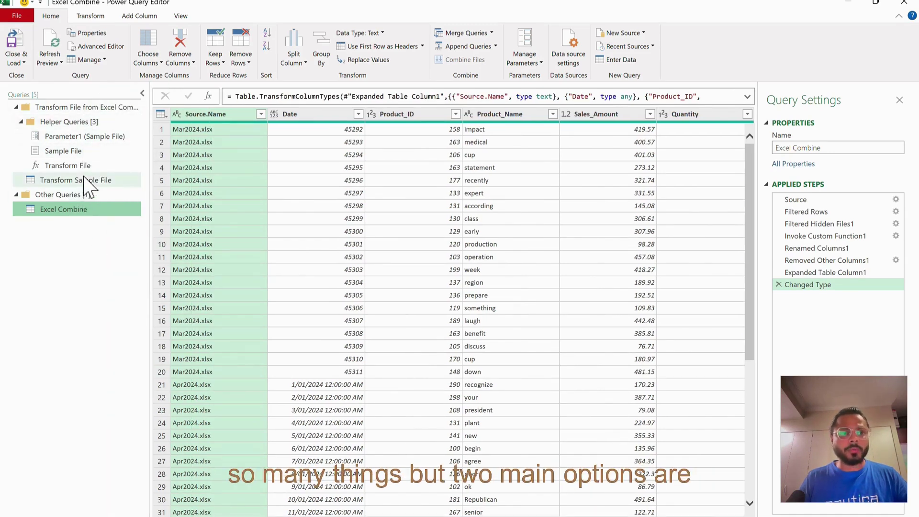
click(72, 181)
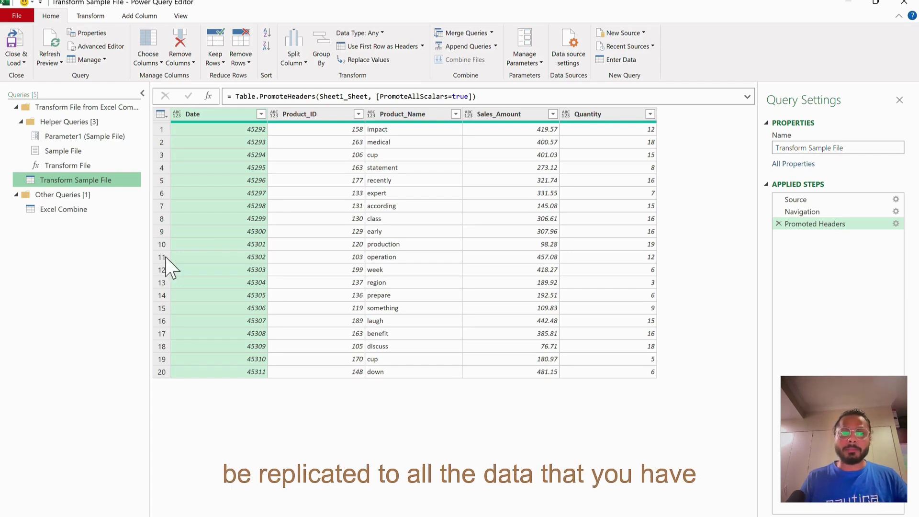
click(77, 211)
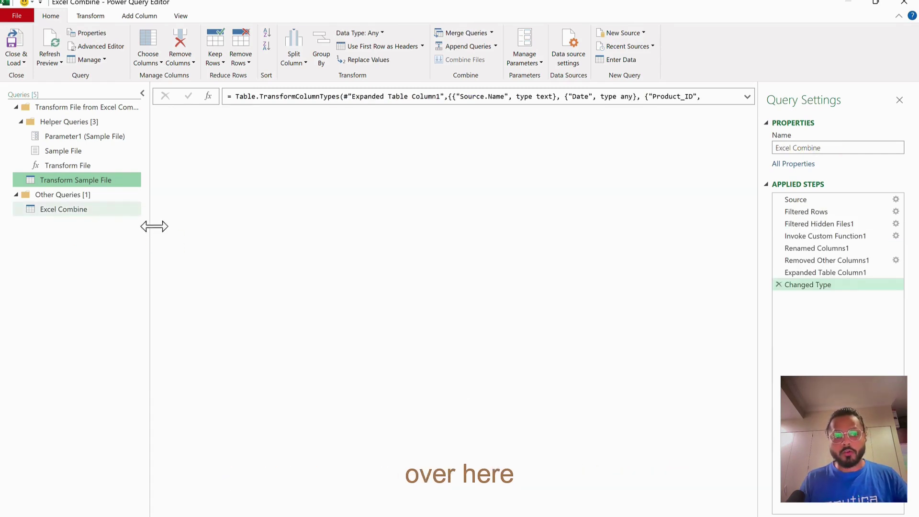
click(82, 140)
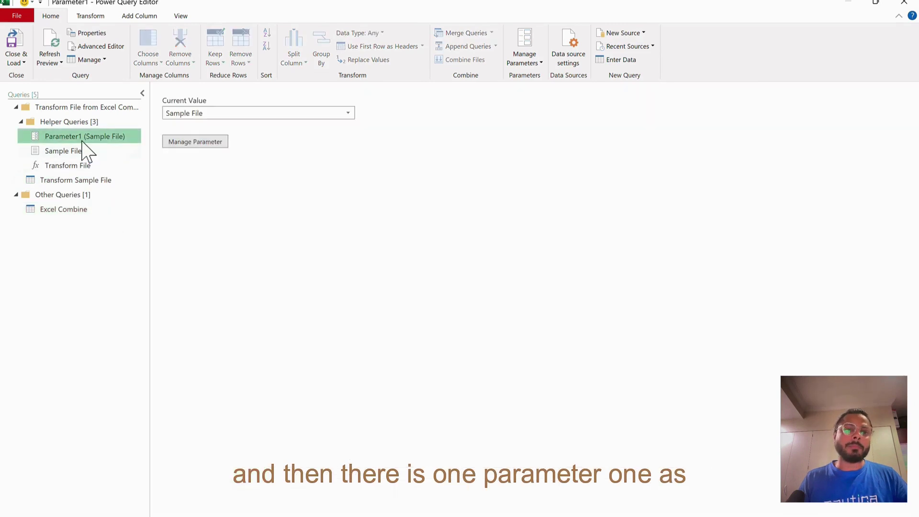
click(237, 115)
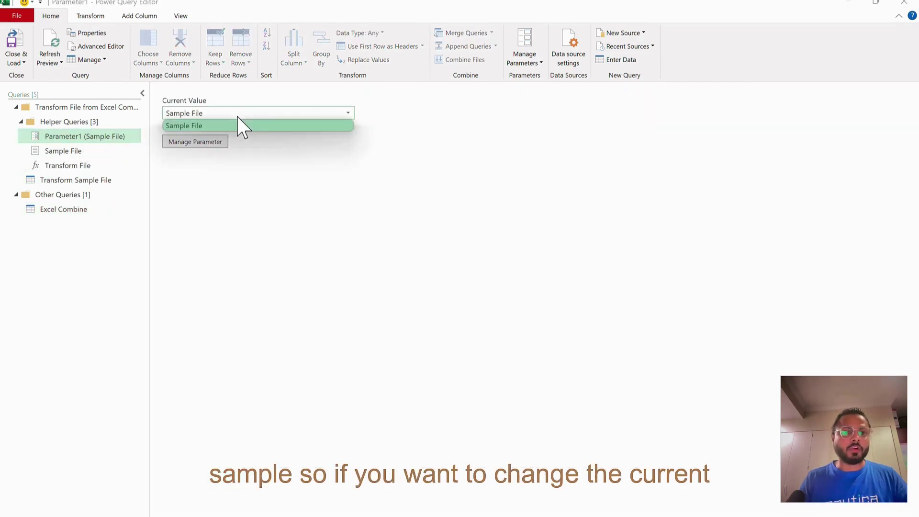
click(244, 179)
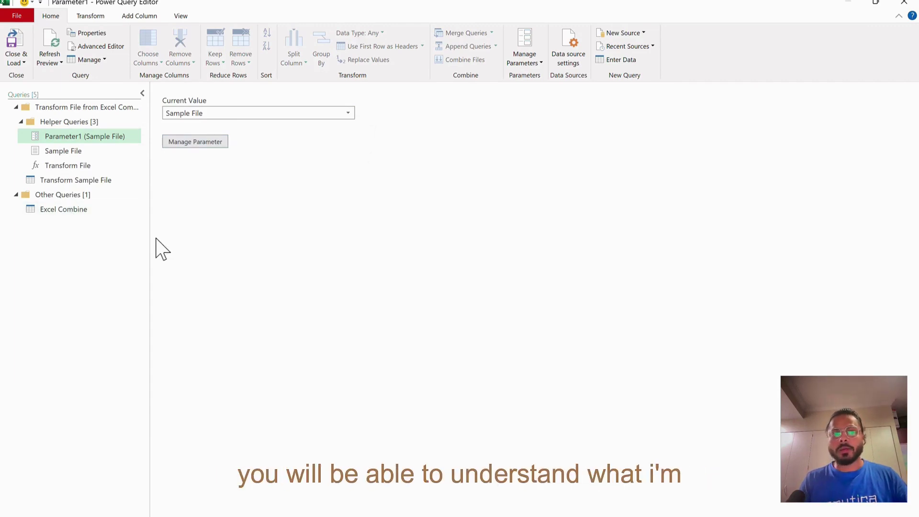
click(92, 211)
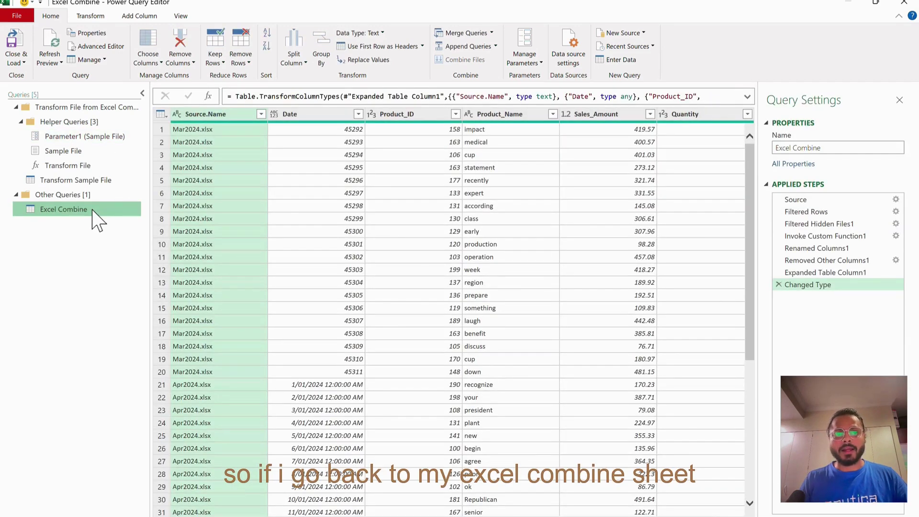
Confirm all four files appear in the Source.Name filter, then delete the automatic Changed Type step
click(261, 113)
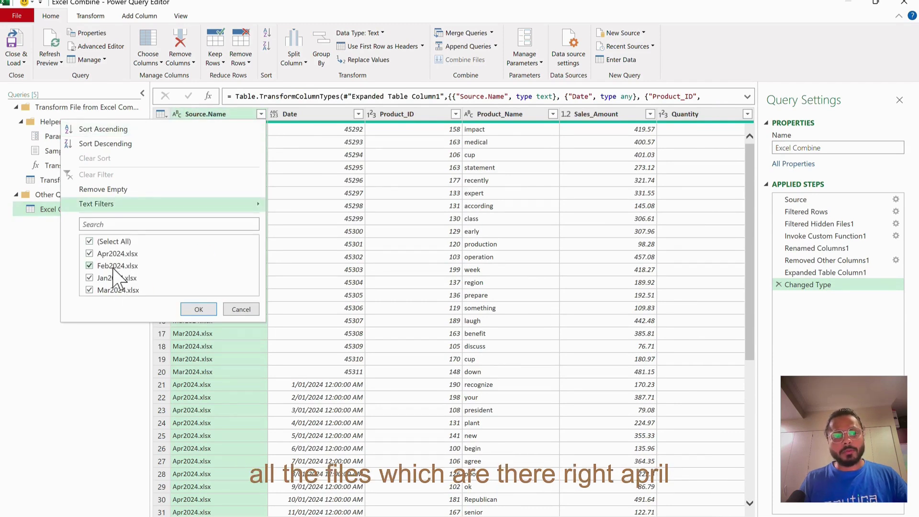
click(201, 309)
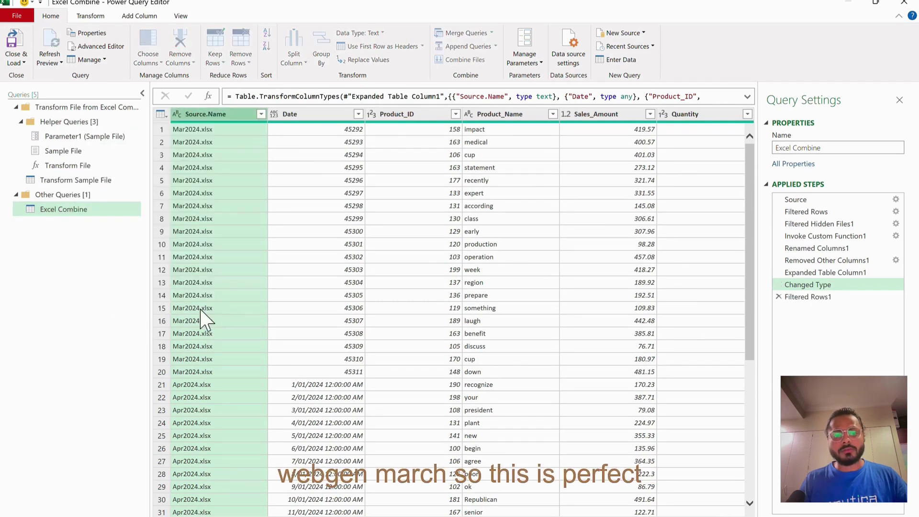
click(310, 116)
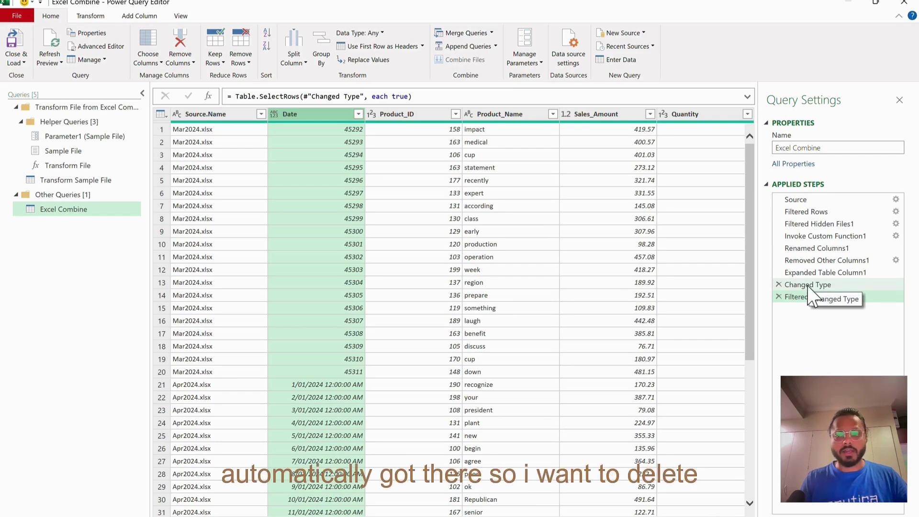
click(779, 286)
click(526, 298)
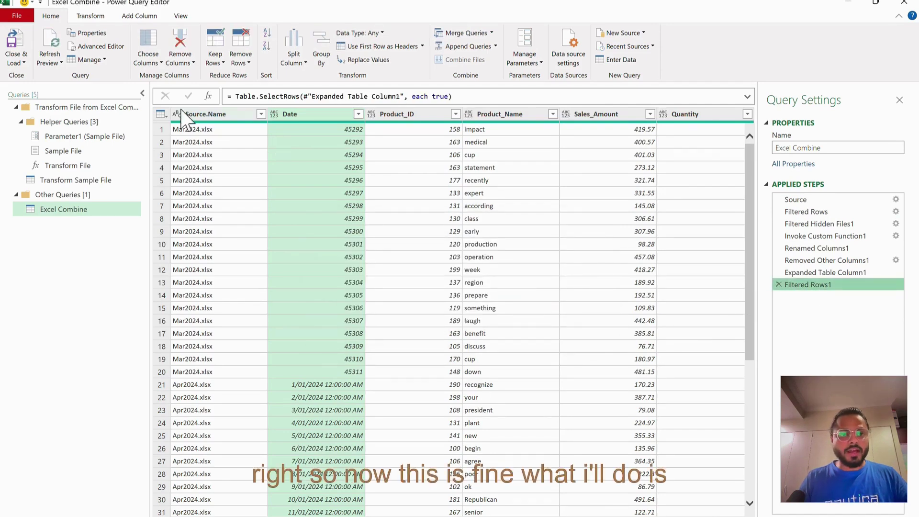
Select all six columns and detect their data types from the Transform tab
click(204, 114)
key(shift+Right)
key(shift+Right)
key(shift+Right)
key(shift+Right)
key(shift+Right)
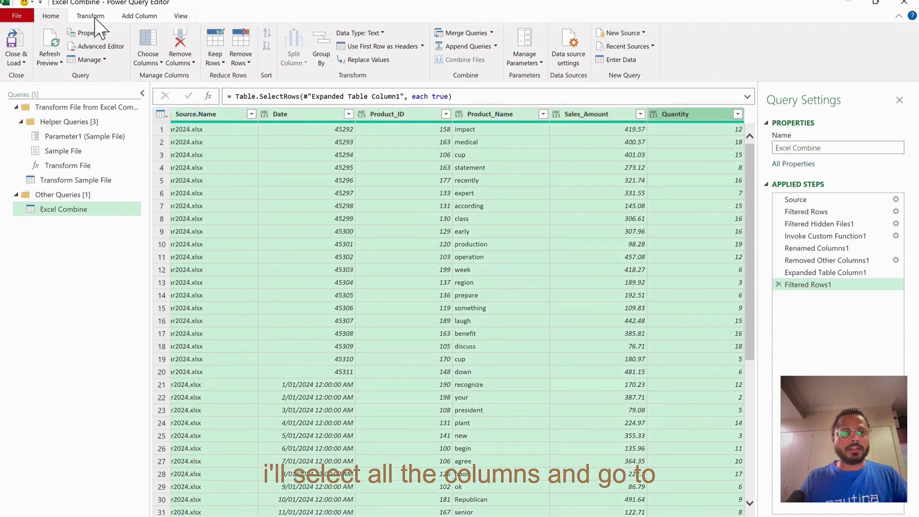
click(92, 17)
click(161, 46)
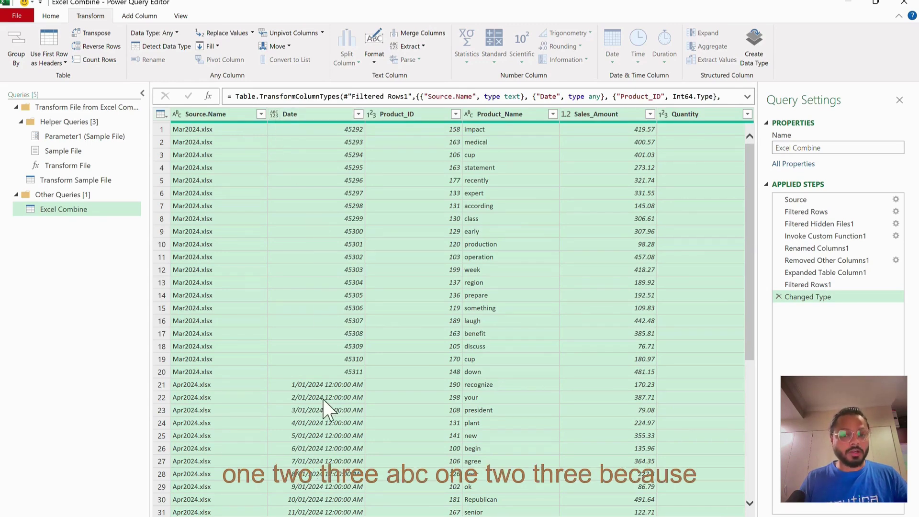
Check the Date values, including serial 45297, and change the Date column's type to Date
scroll(327, 404, down, 5)
click(327, 306)
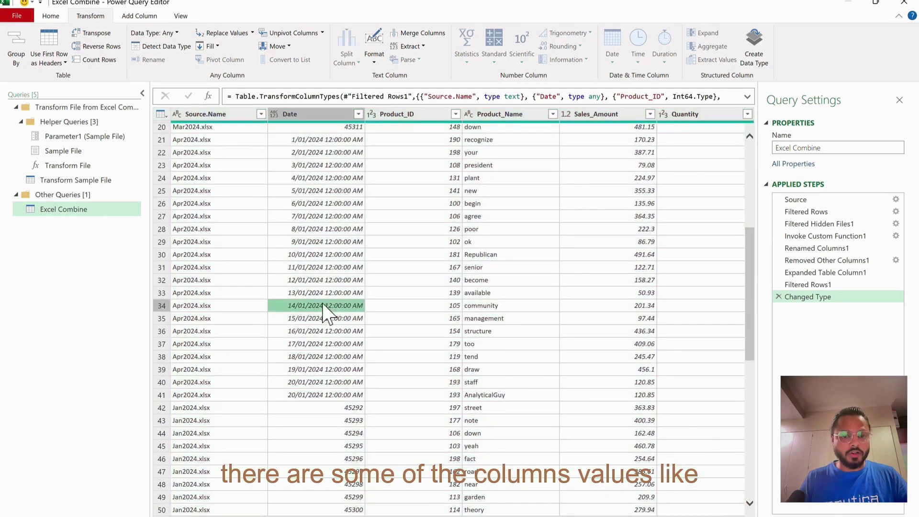
click(318, 257)
scroll(317, 260, up, 6)
click(328, 195)
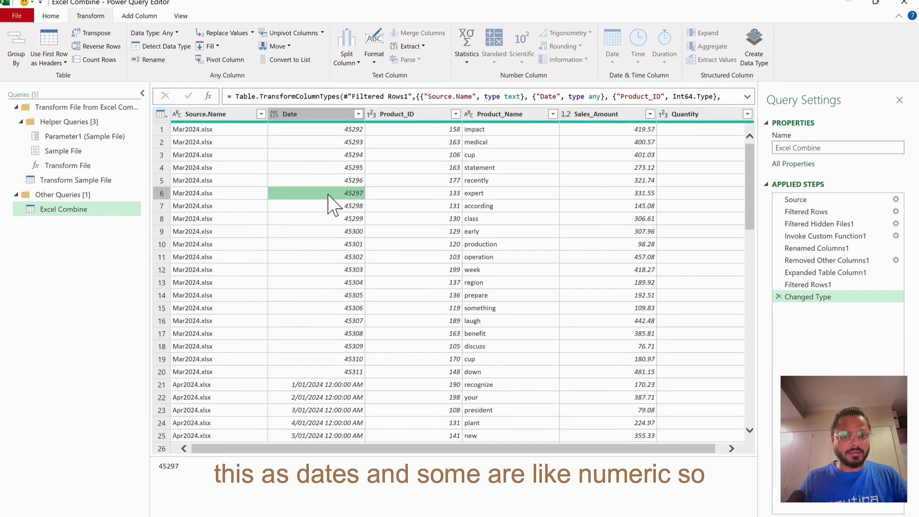
click(274, 114)
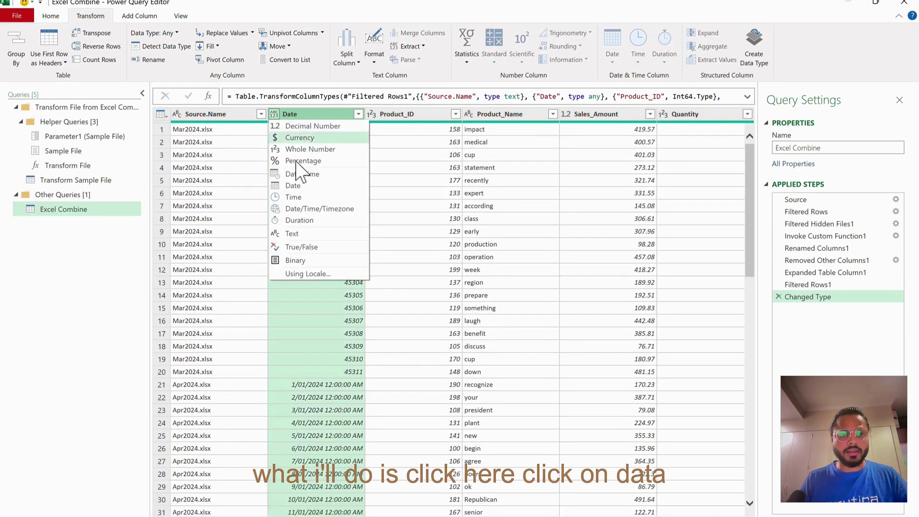
click(293, 186)
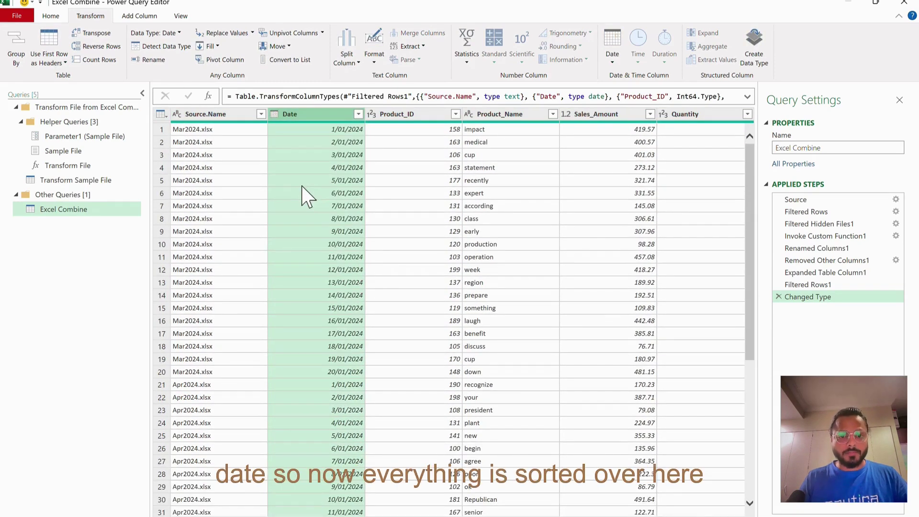
scroll(363, 344, down, 16)
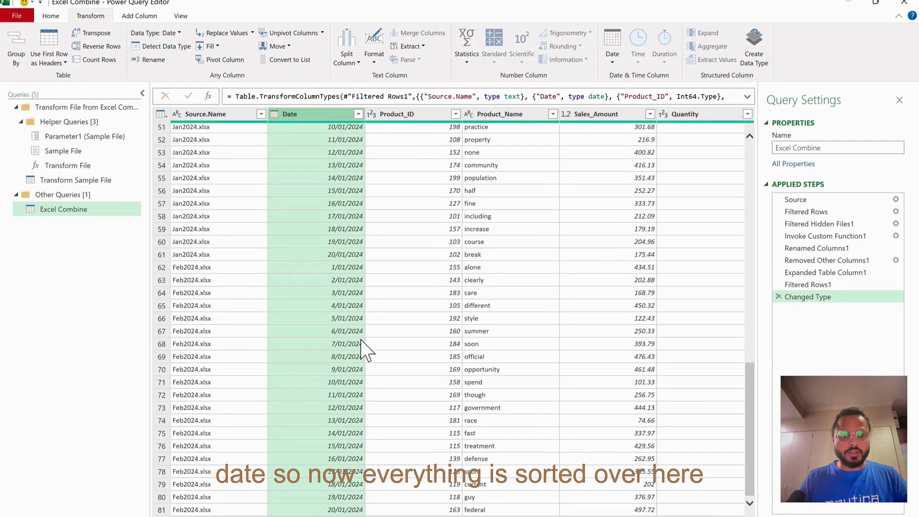
scroll(365, 346, up, 16)
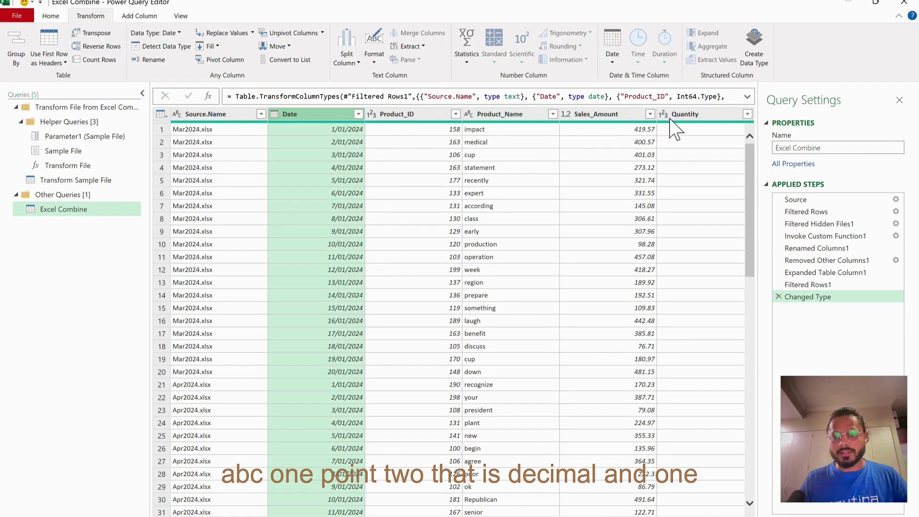
scroll(658, 153, right, 1)
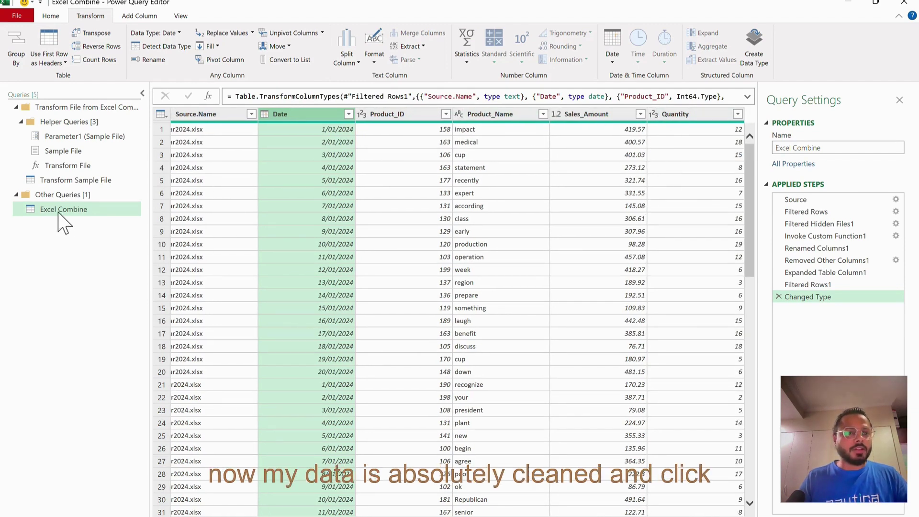
click(50, 16)
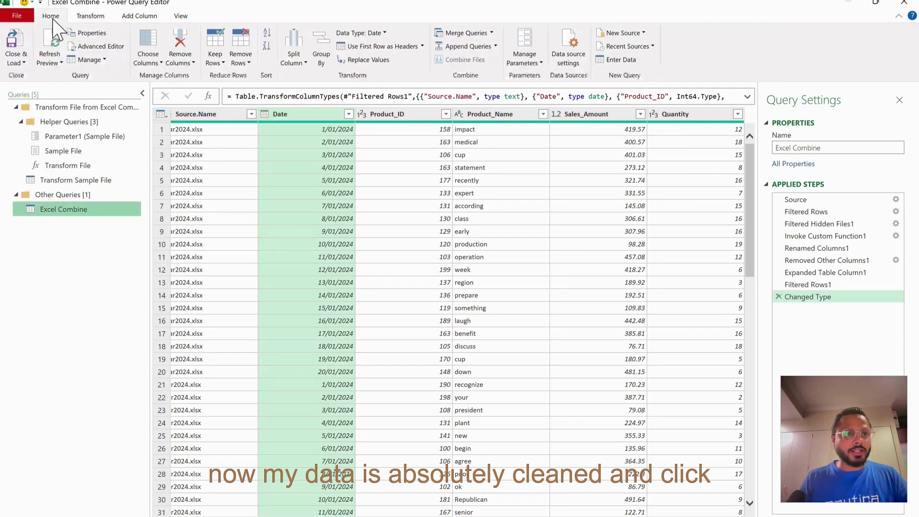
Close & Load the query as the Excel_Combine table and review its Source.Name file list
click(21, 58)
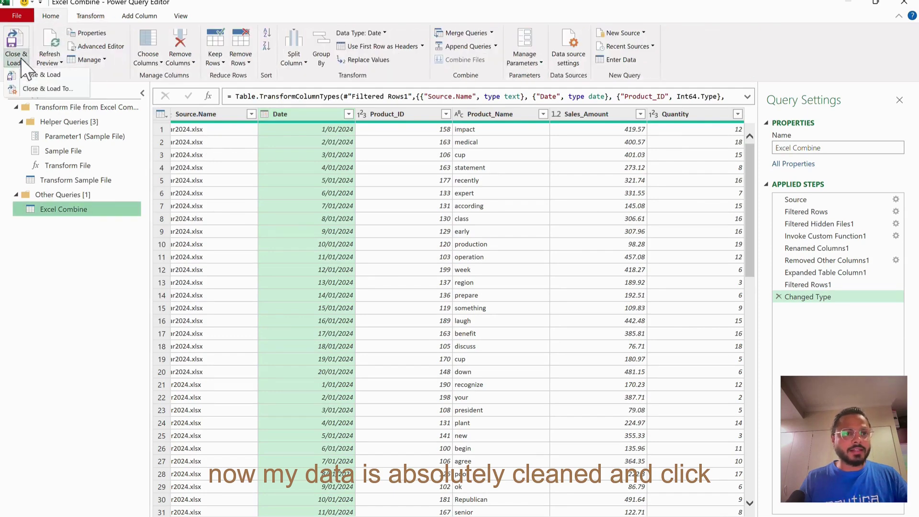
click(52, 75)
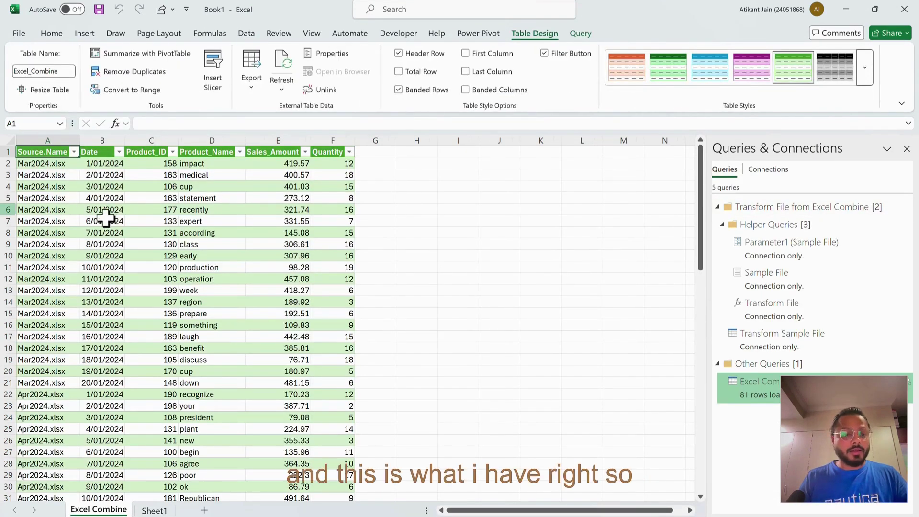
click(73, 152)
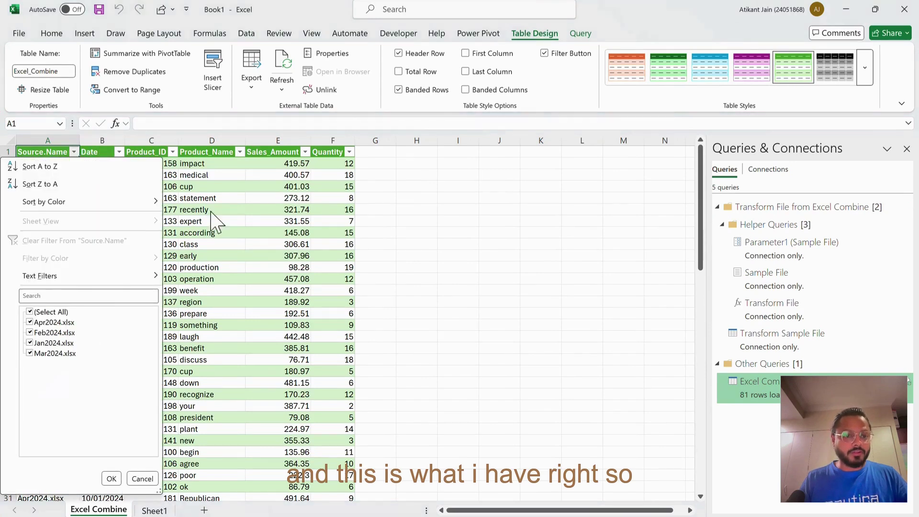
click(255, 228)
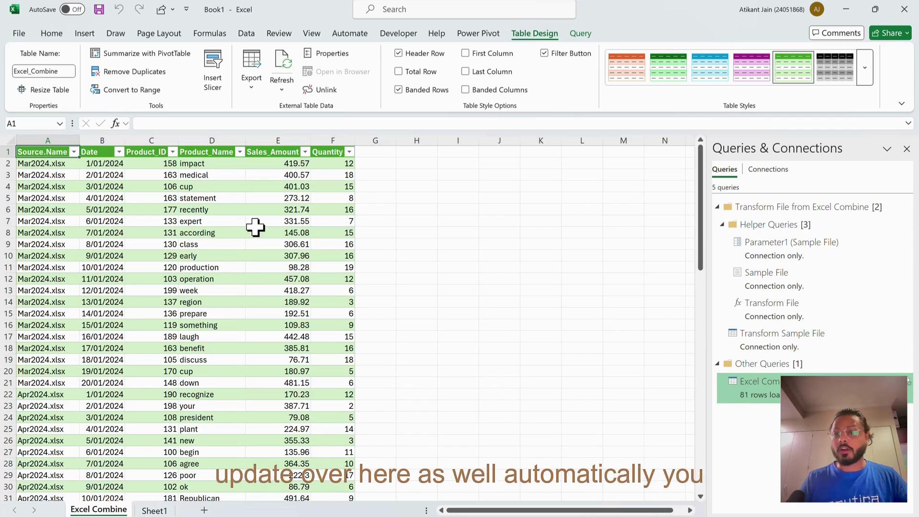
click(74, 152)
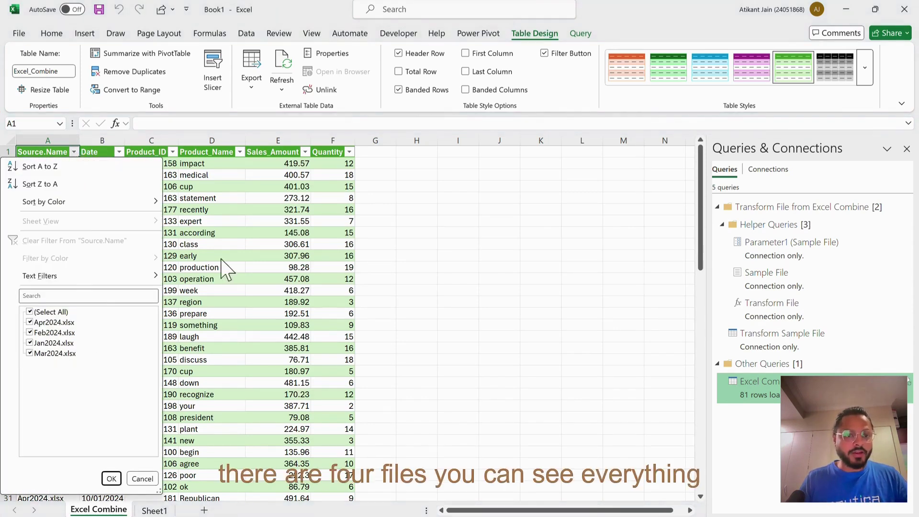
click(224, 263)
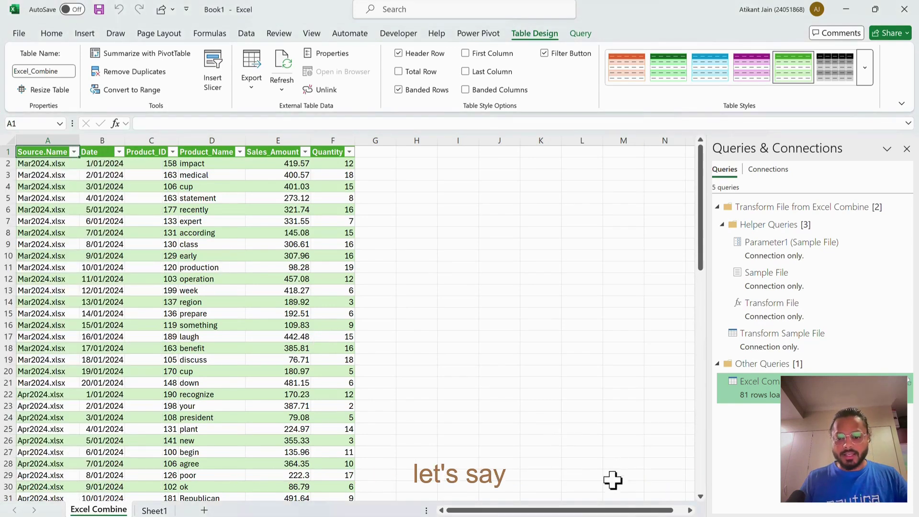
Open the Jan2024 workbook from the Excel Combine folder in File Explorer and return to Excel
key(alt+Tab)
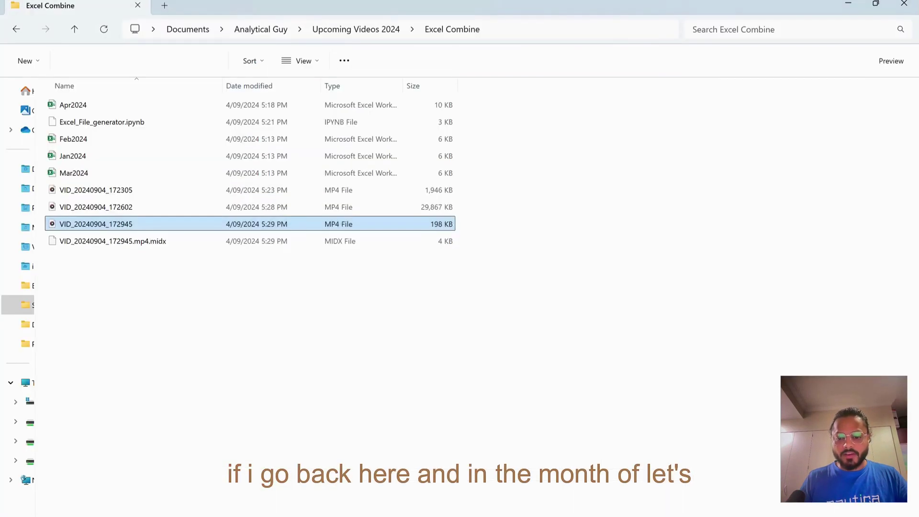
double_click(107, 156)
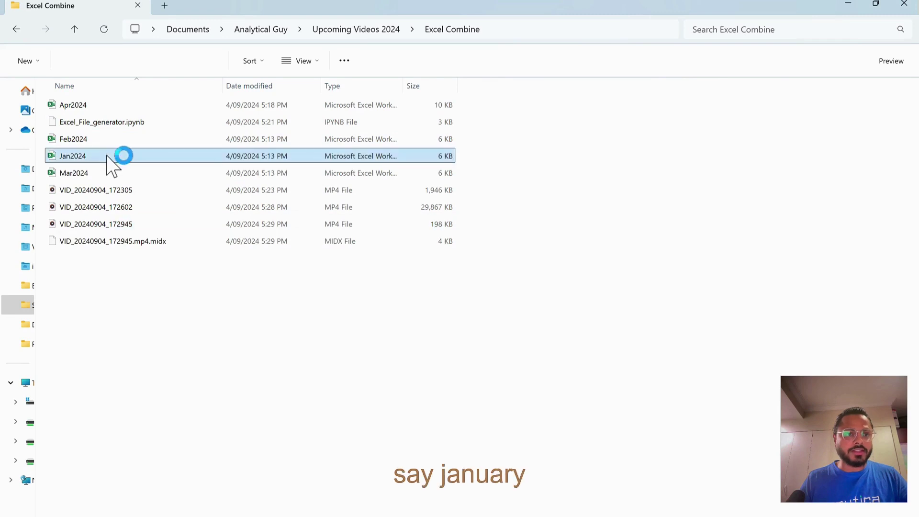
key(alt+Tab)
click(306, 256)
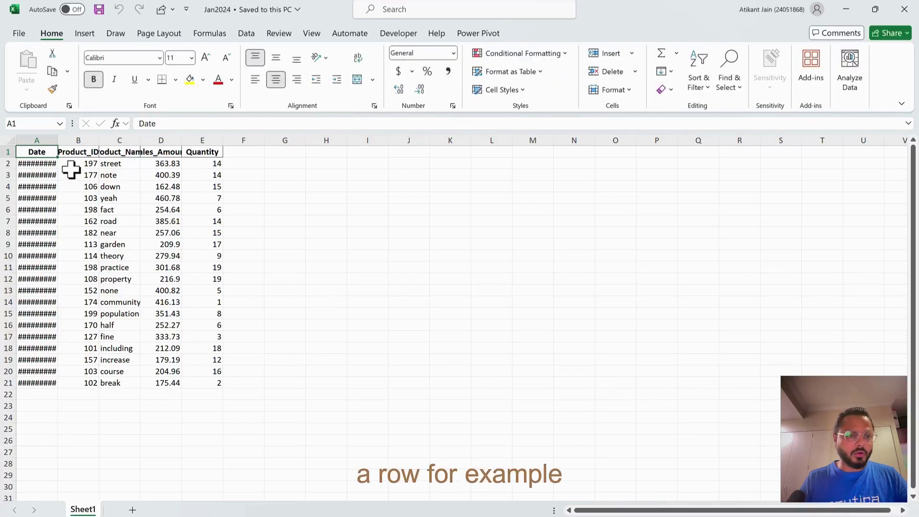
Autofit column A and duplicate the last data row 21 into row 22
double_click(58, 140)
drag(70, 383, 242, 385)
key(ctrl+c)
key(Down)
key(ctrl+v)
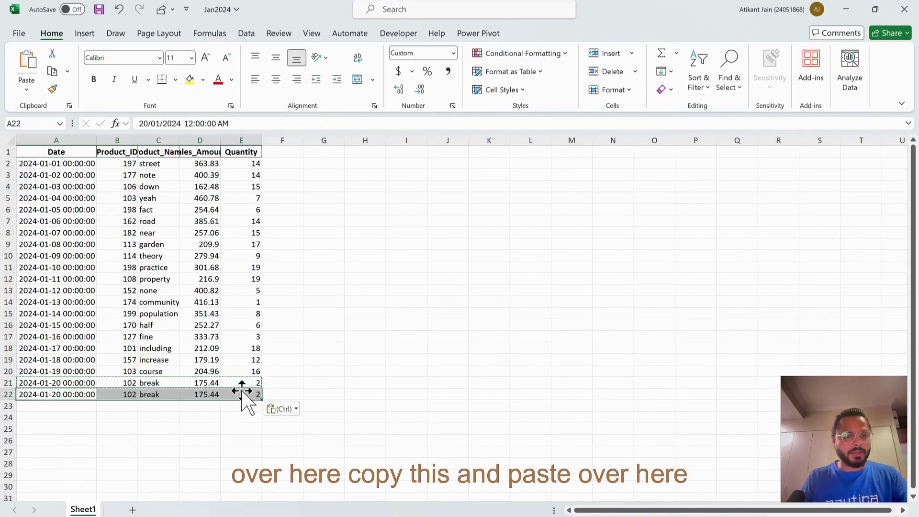
Change the new row to product name Generative AI, sales amount 129 and quantity 7
click(172, 395)
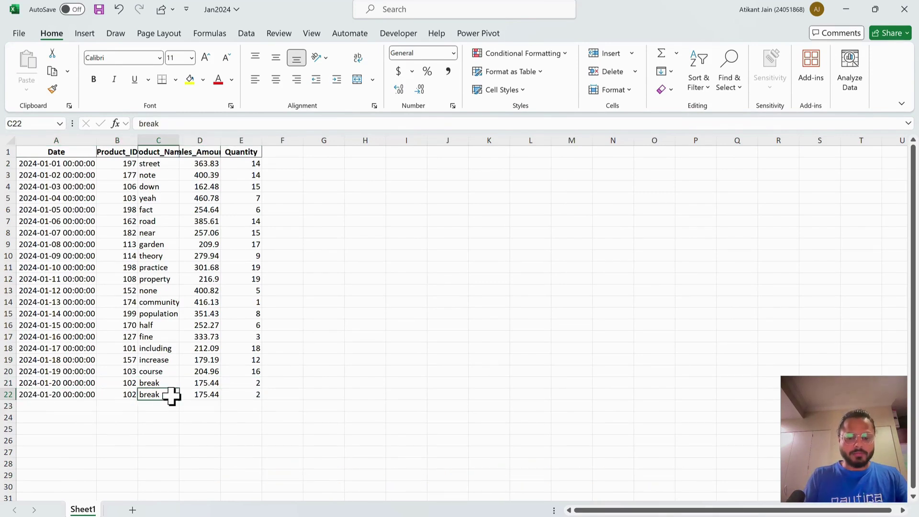
text(Generative AI)
click(200, 440)
click(200, 393)
text(129)
key(Tab)
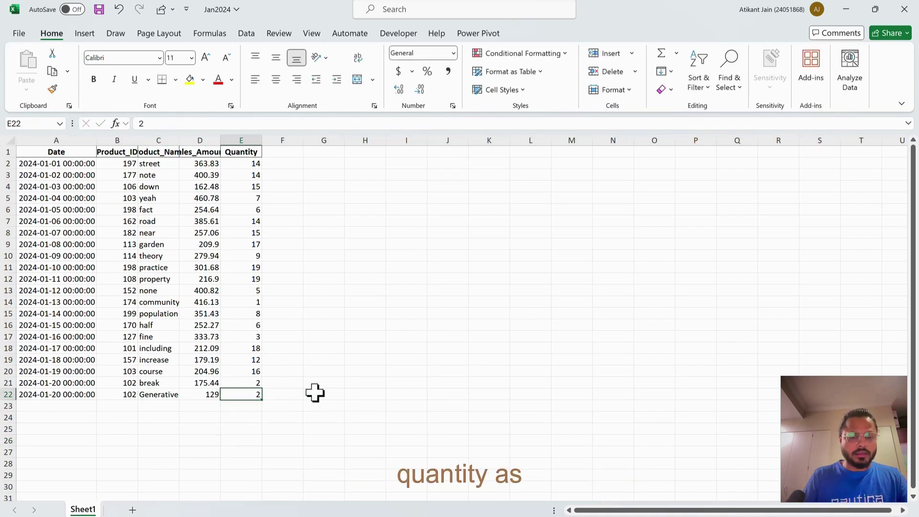
text(7)
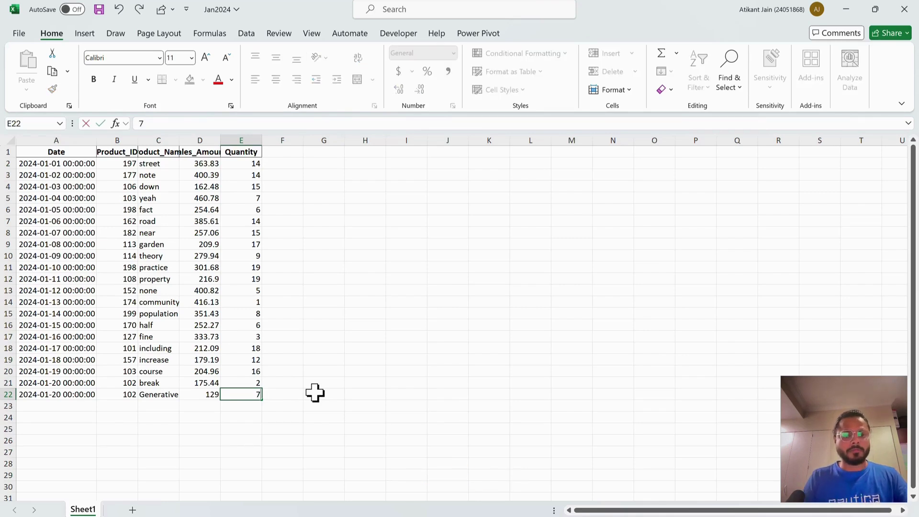
click(218, 441)
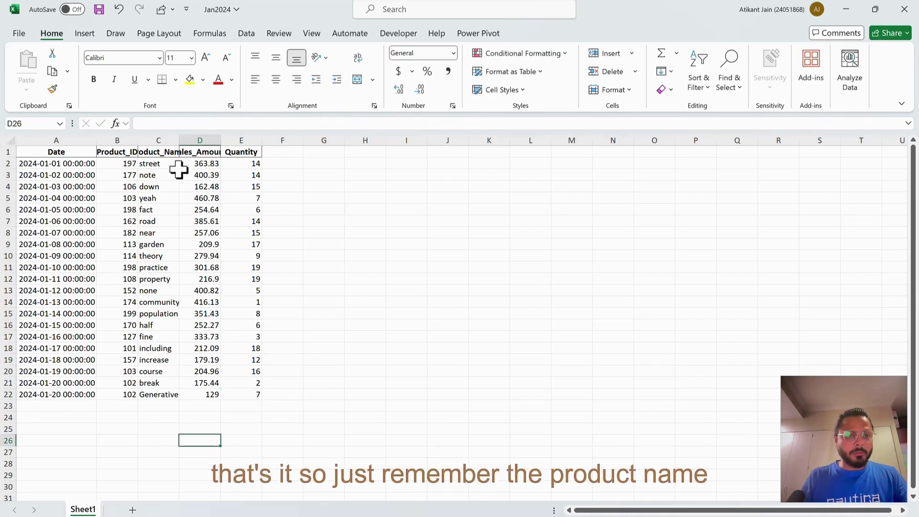
Autofit column C to show Product_Name fully, then save the Jan2024 workbook
double_click(180, 140)
click(192, 397)
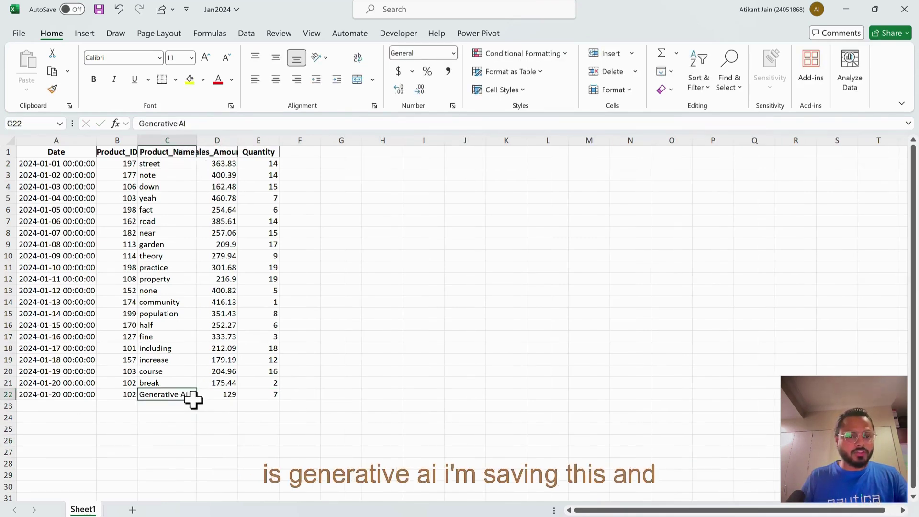
click(223, 383)
key(ctrl+s)
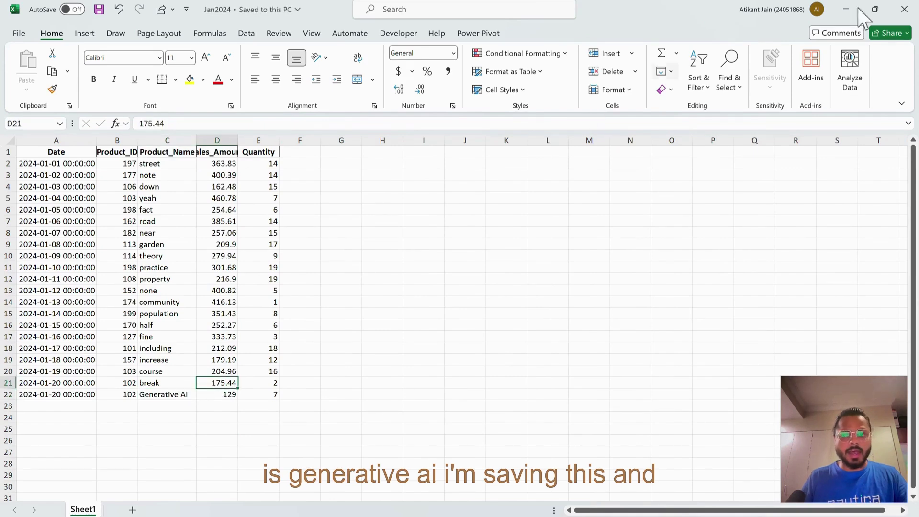
Close Jan2024 and filter the combined table's Product_Name to values containing 'Gener'
click(904, 9)
click(377, 314)
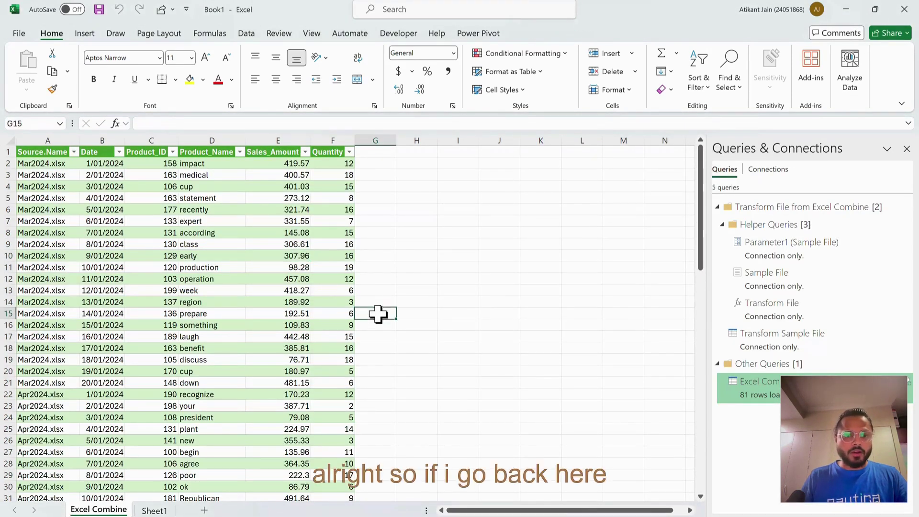
click(214, 189)
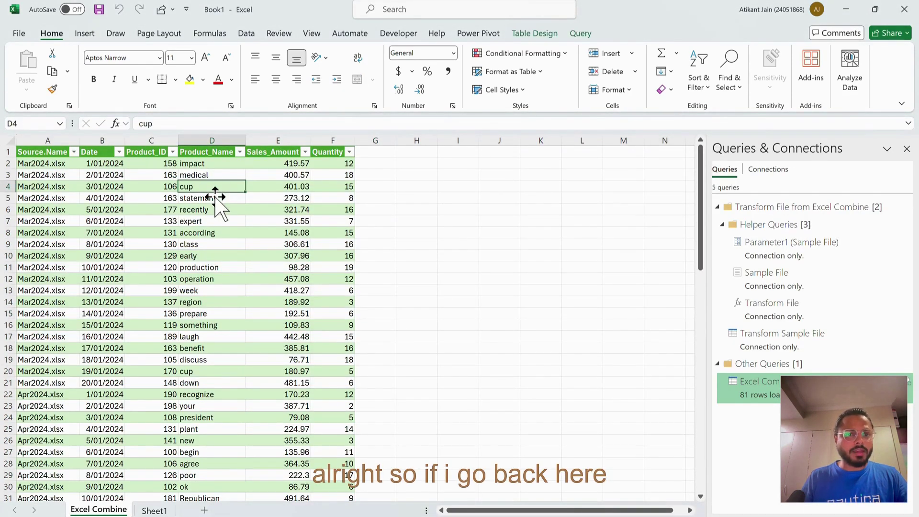
click(239, 152)
mouse_move(194, 282)
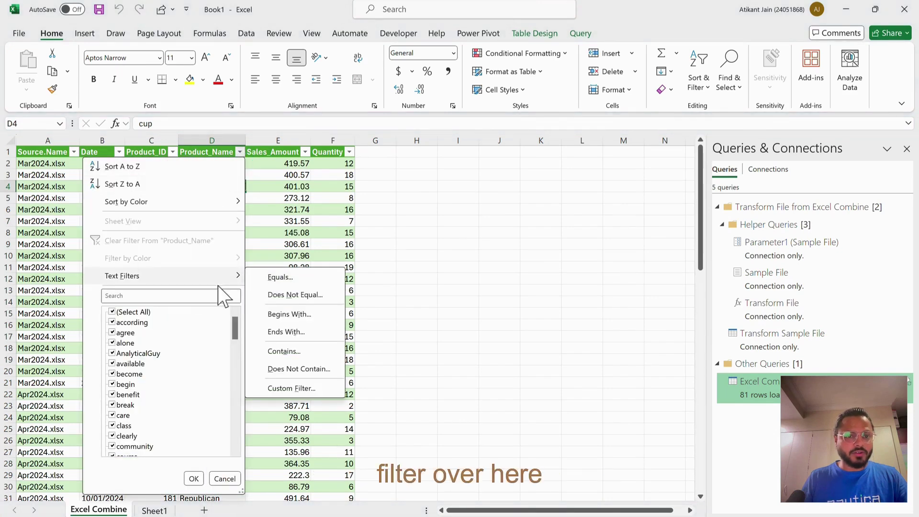
click(284, 350)
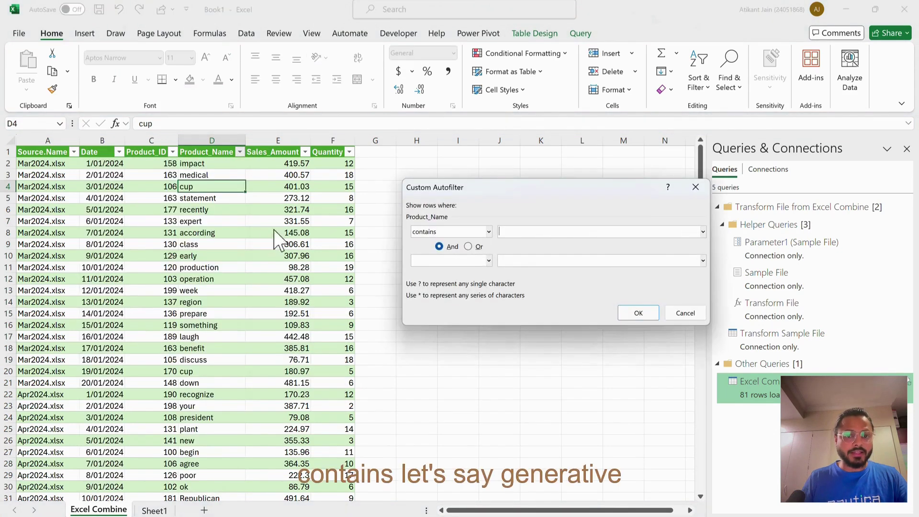
text(Generative)
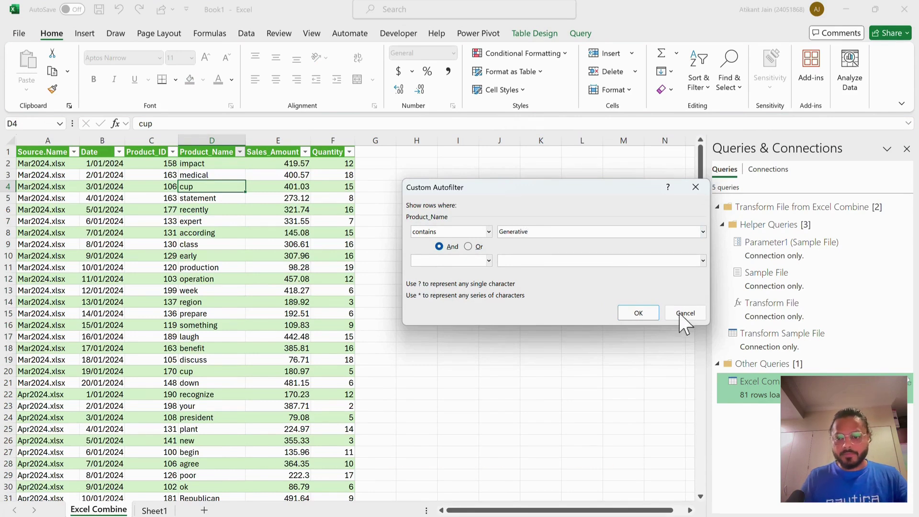
click(639, 313)
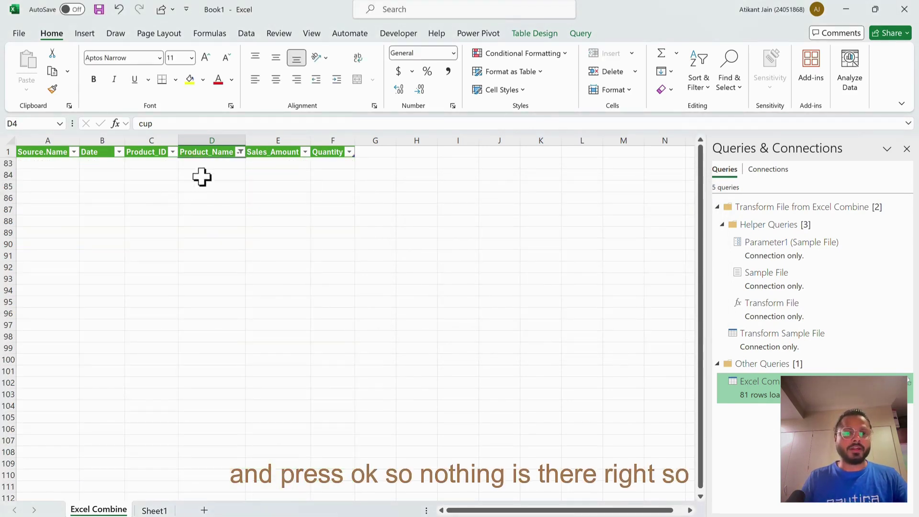
Refresh All and verify the new Jan2024 row: Generative AI, 129, quantity 7
click(213, 154)
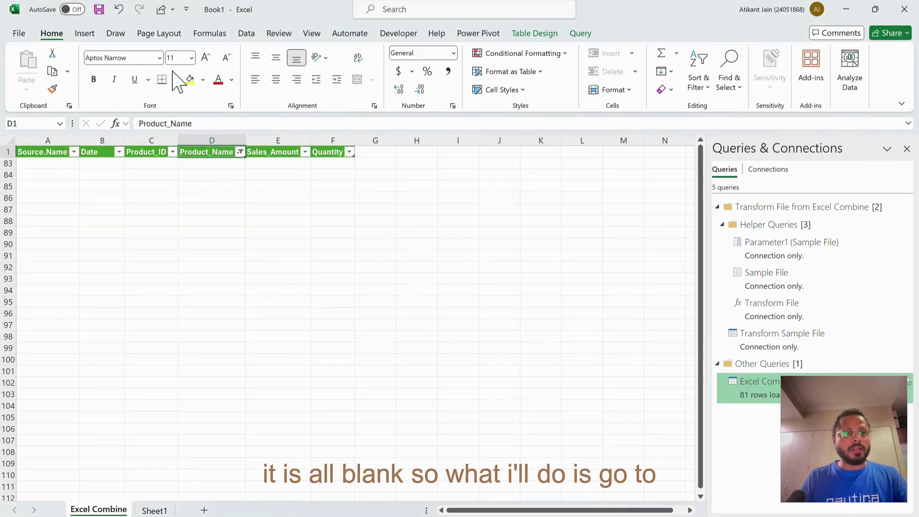
click(246, 34)
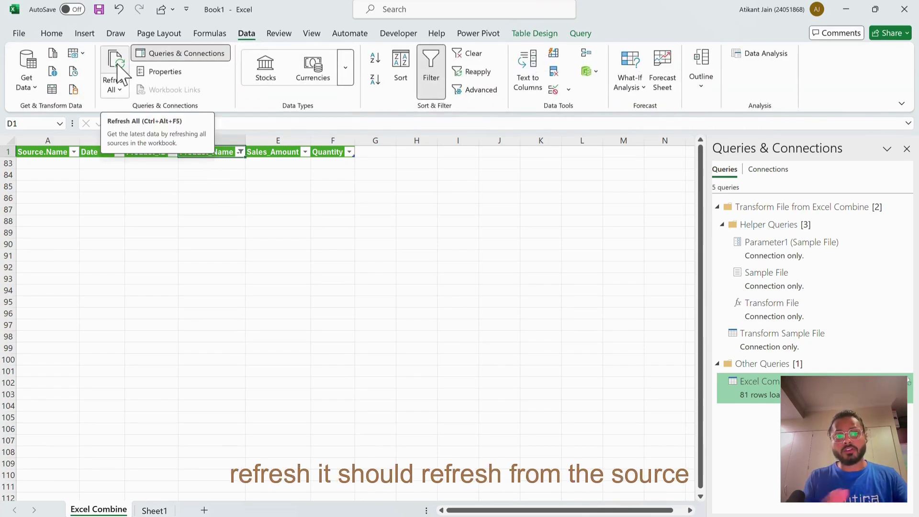
click(117, 71)
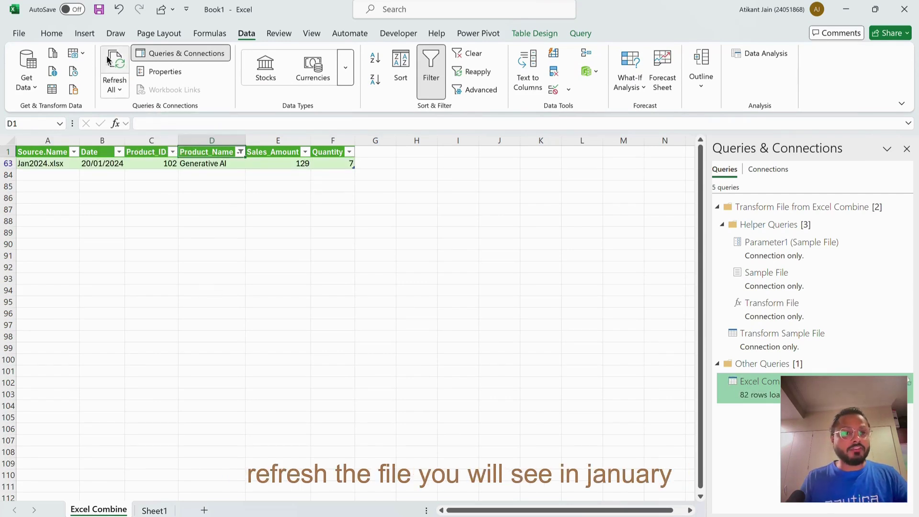
click(56, 167)
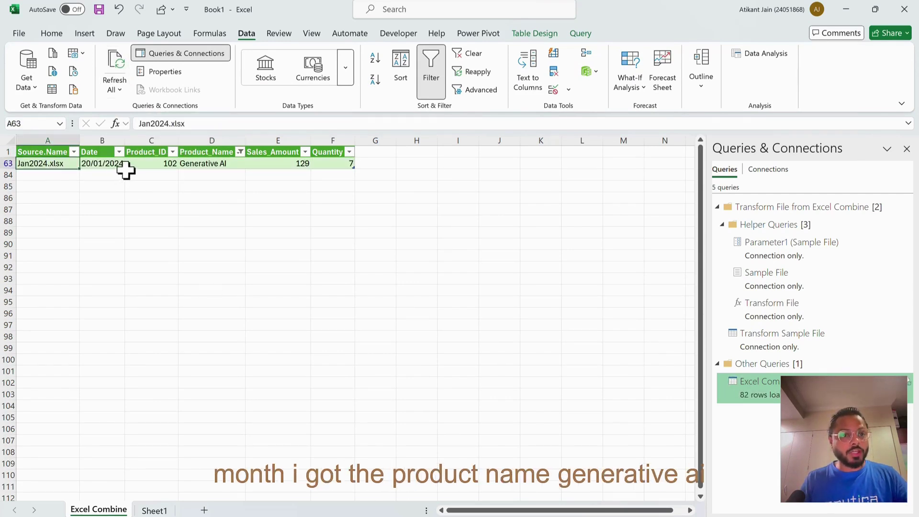
click(202, 169)
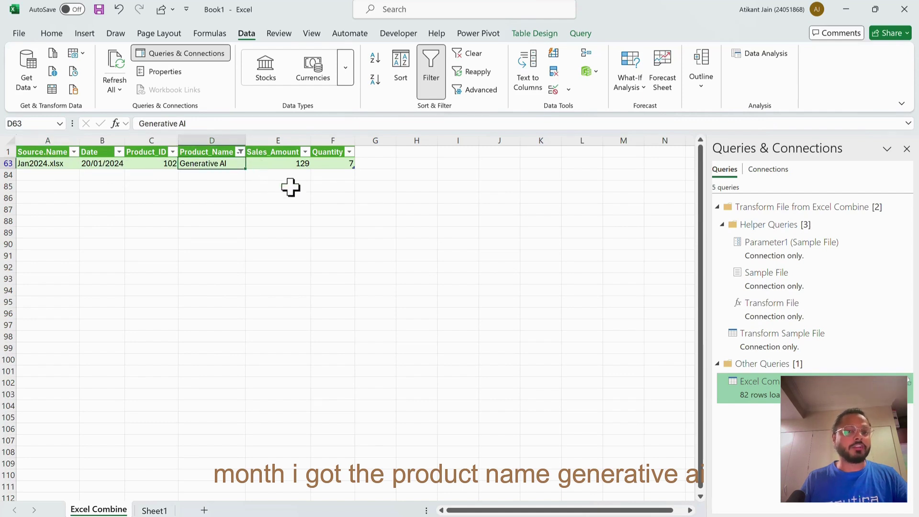
click(297, 165)
click(344, 166)
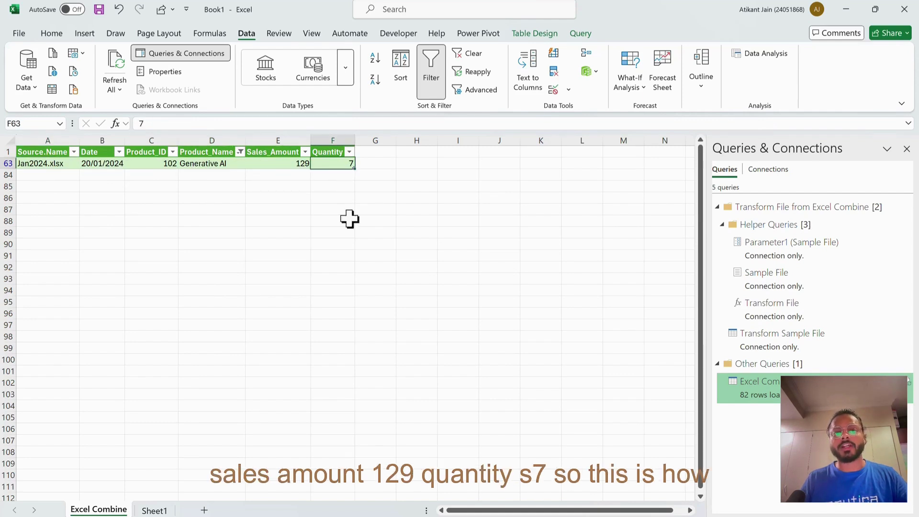